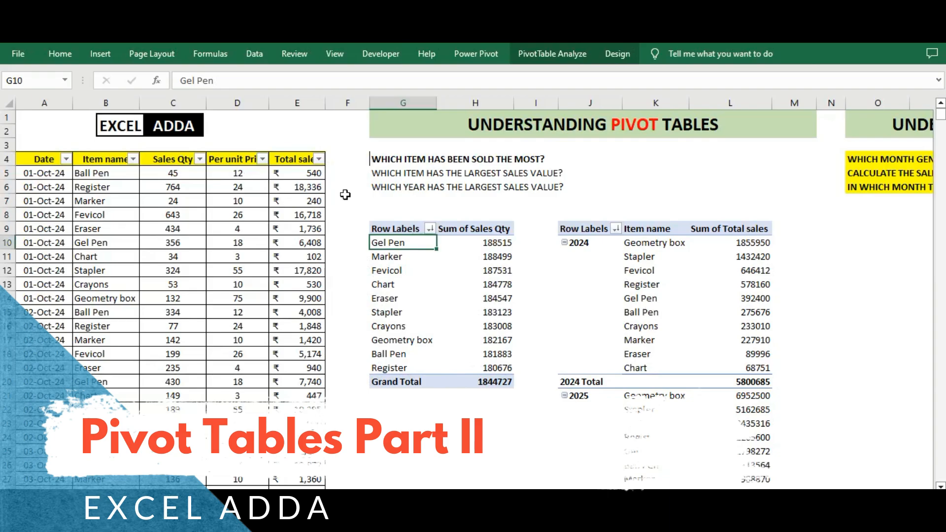
drag(42, 158, 275, 380)
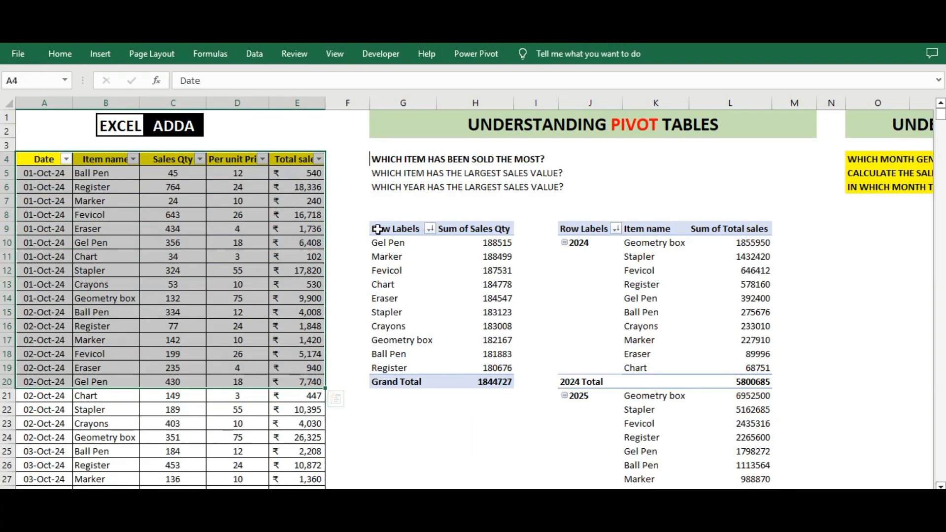
drag(365, 161, 588, 196)
drag(354, 228, 734, 424)
click(535, 296)
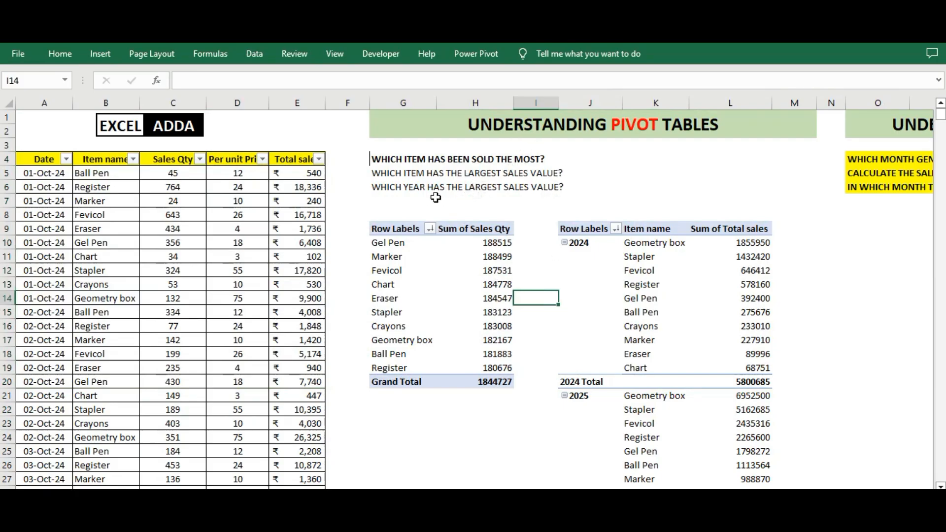
Hide columns G through M, which hold the earlier pivot tables
click(392, 103)
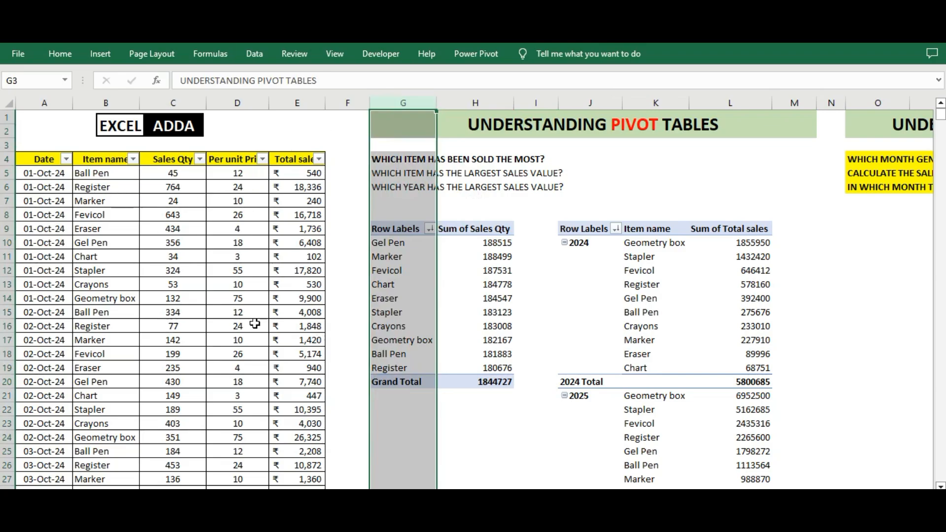
drag(403, 105, 794, 104)
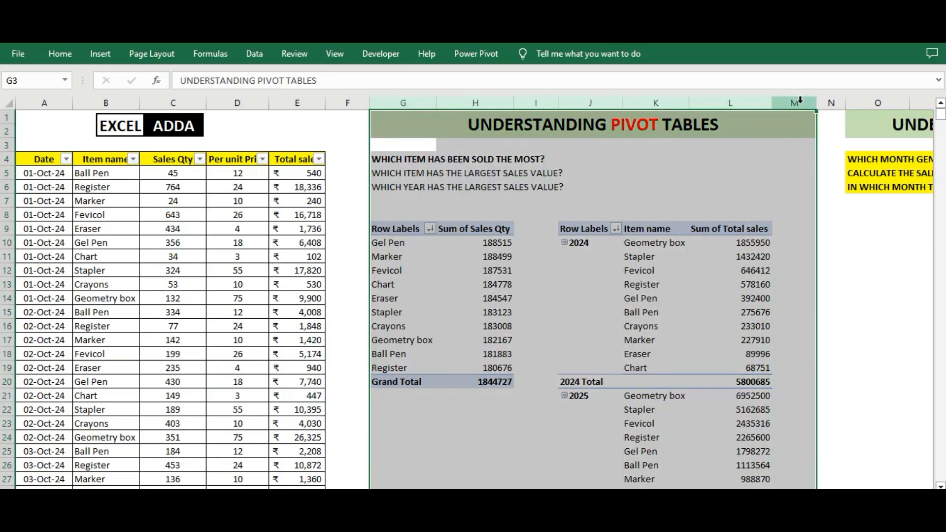
right_click(741, 104)
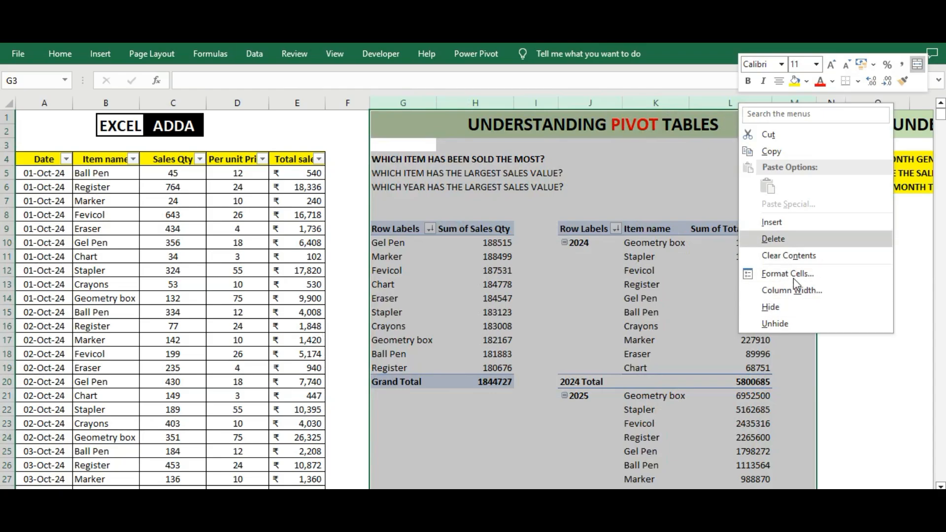
click(796, 307)
click(495, 254)
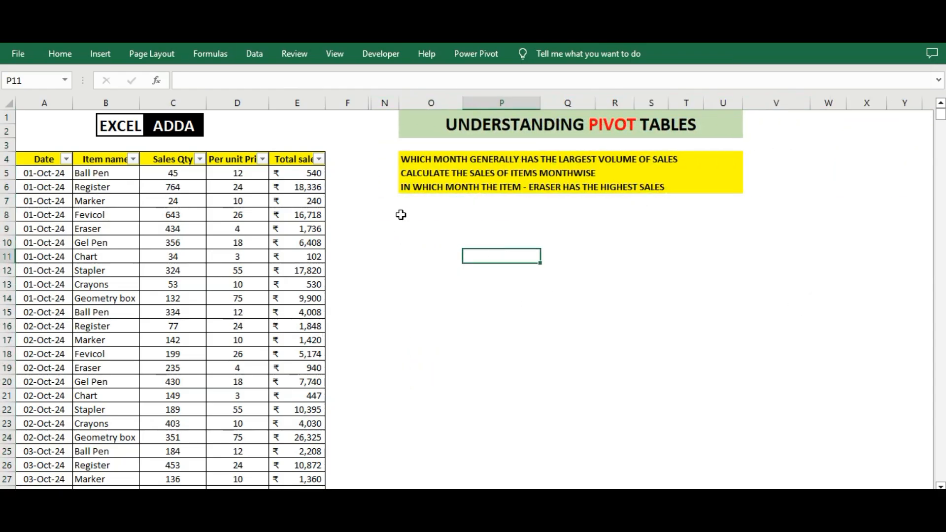
click(418, 240)
drag(382, 155, 389, 191)
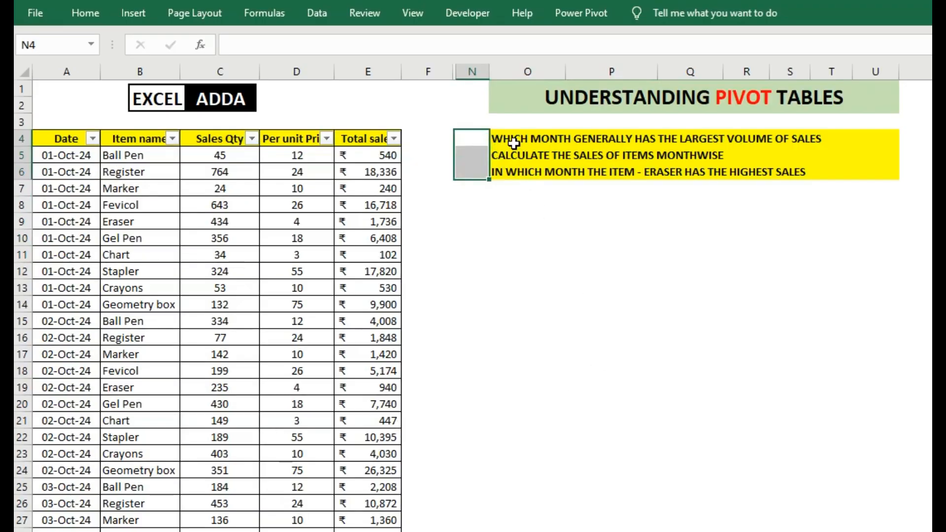
click(416, 159)
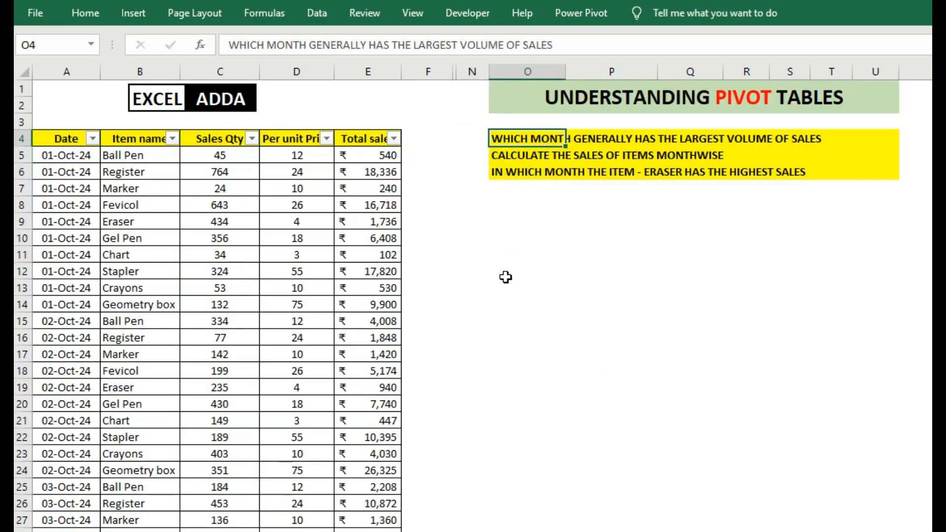
click(520, 208)
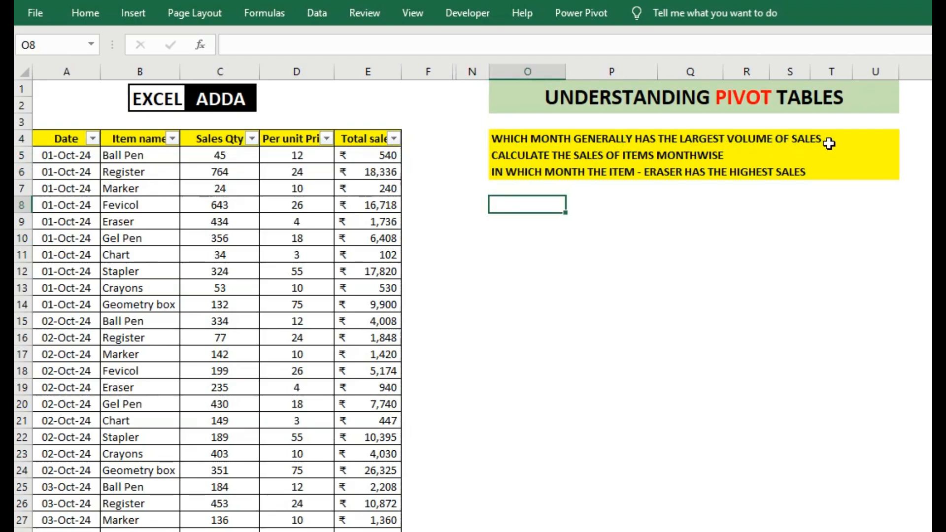
Start a PivotTable from cell O9 with the sales data A4:E7065 on the Pivot sheet as its source range
click(526, 223)
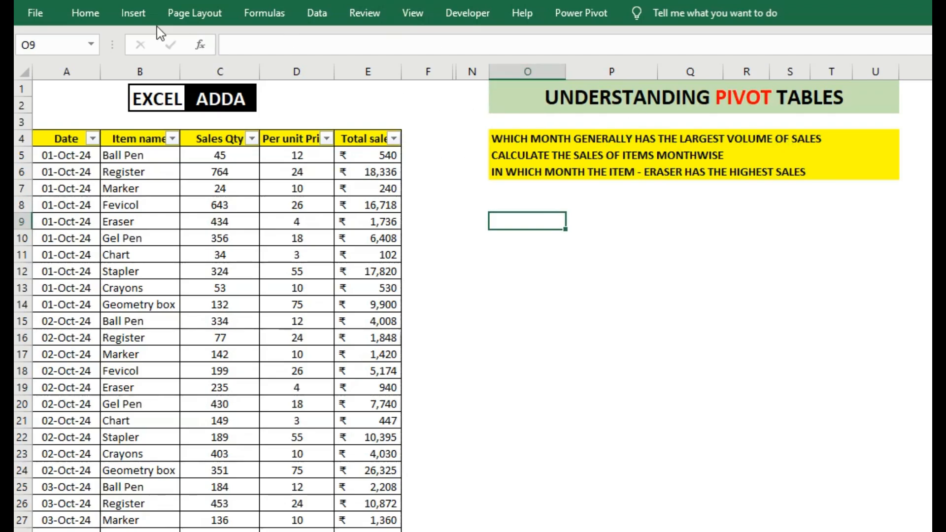
click(134, 13)
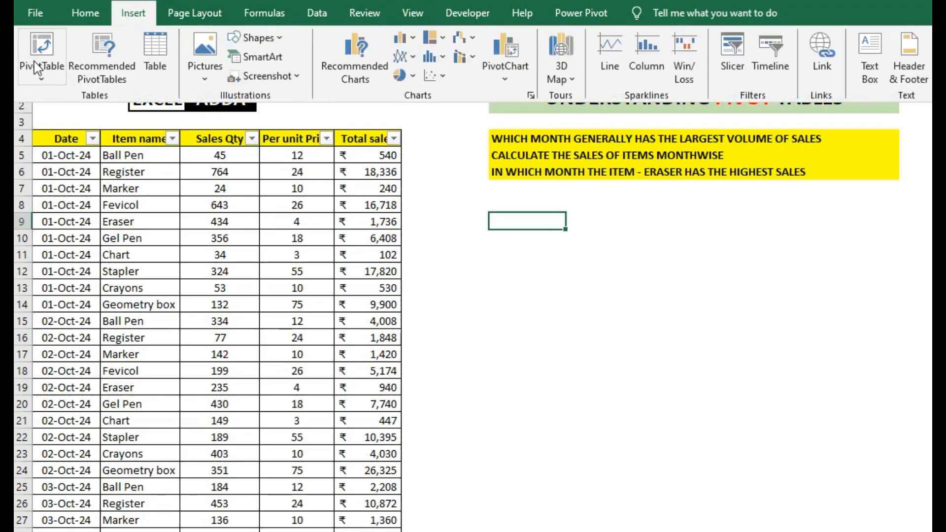
click(35, 67)
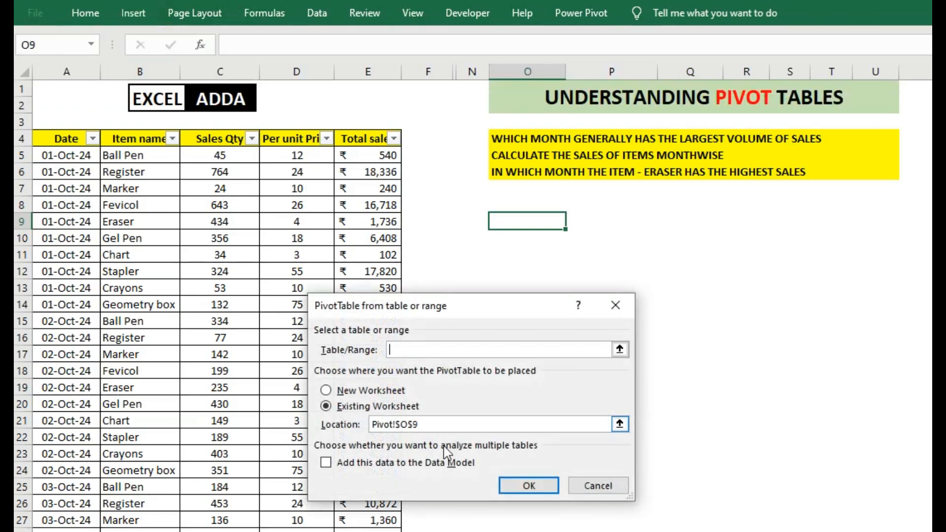
click(561, 348)
click(619, 350)
click(59, 141)
key(shift+Right)
key(shift+Right)
key(shift+Right)
key(shift+Right)
key(shift+Right)
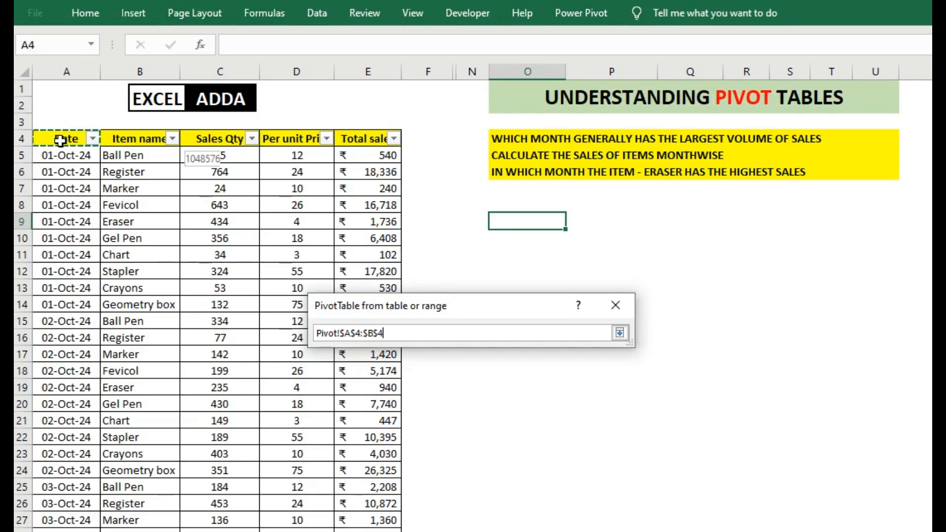
key(shift+Left)
key(ctrl+shift+Down)
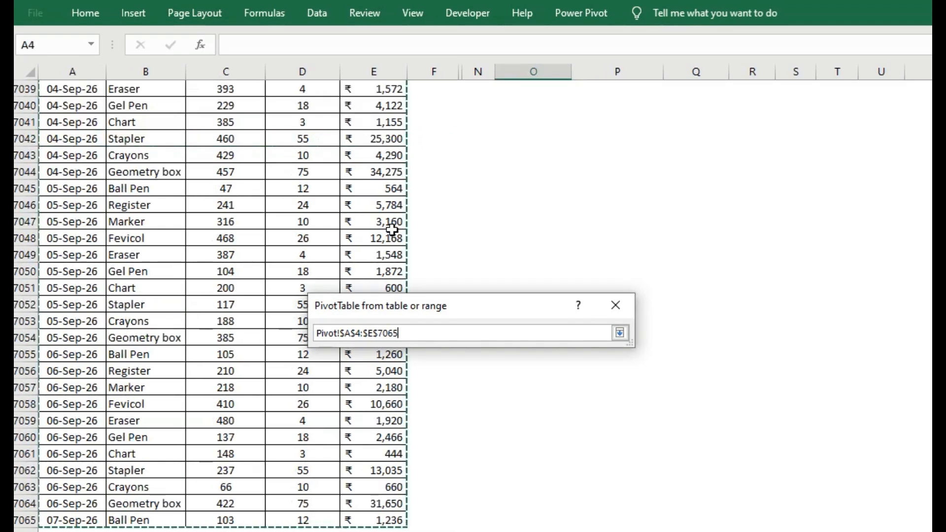
click(620, 334)
Place the PivotTable on the existing worksheet at Pivot!$O$9 and create it
click(326, 406)
click(620, 425)
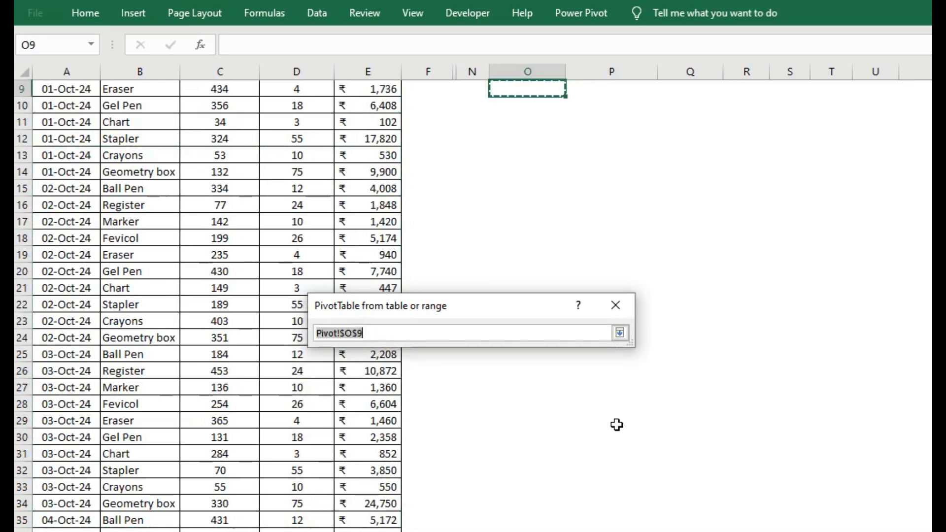
scroll(576, 393, up, 3)
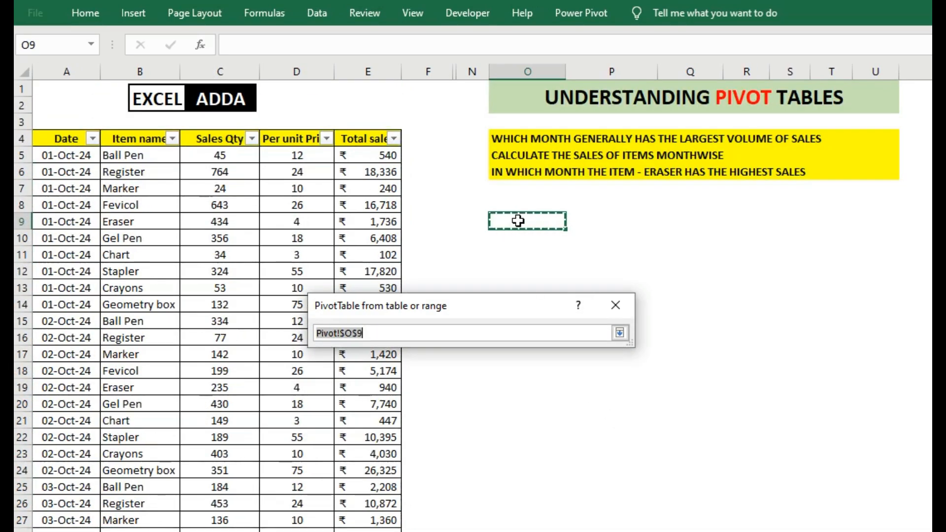
click(620, 333)
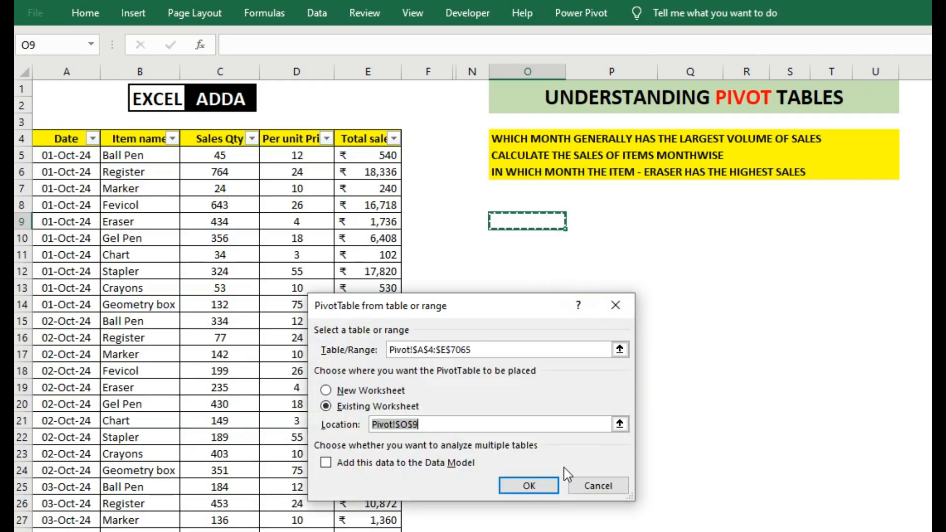
click(543, 485)
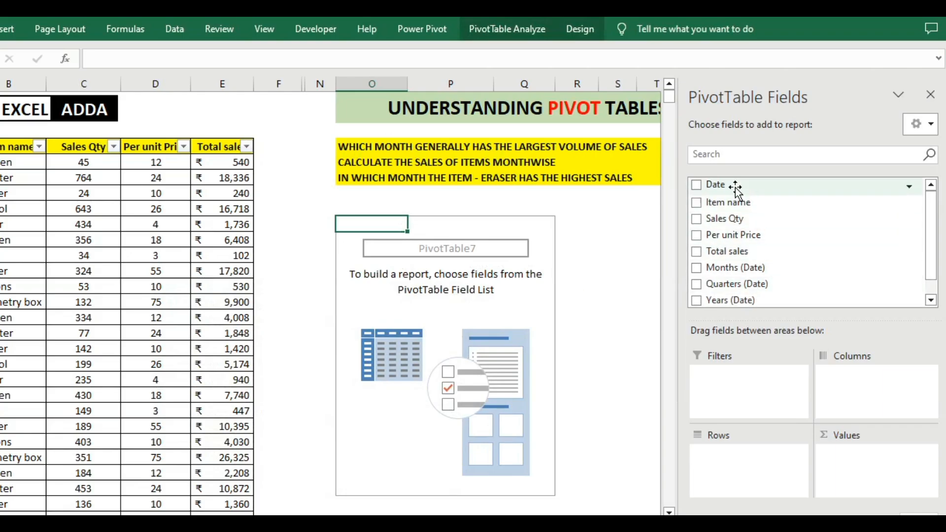
Add Date to the pivot table's rows and keep only Months (Date), removing the Years, Quarters and Date fields
drag(721, 184, 748, 467)
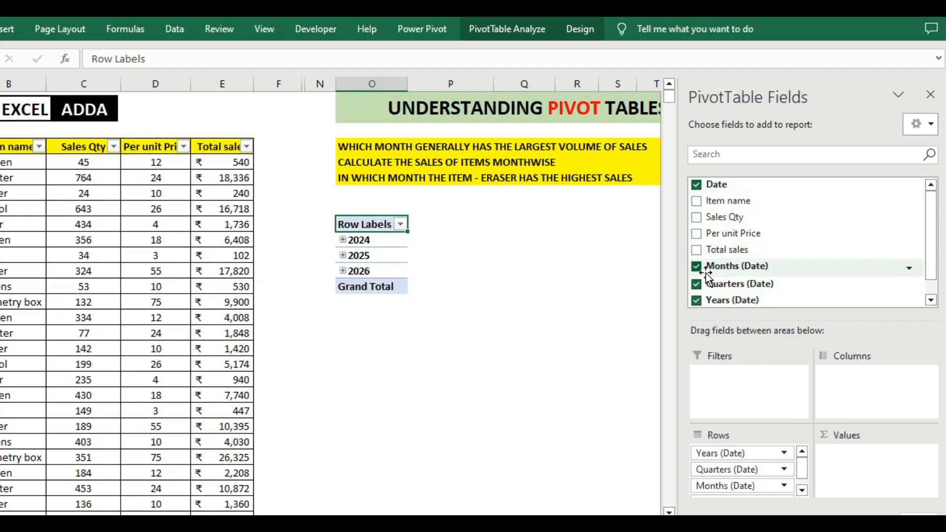
click(697, 300)
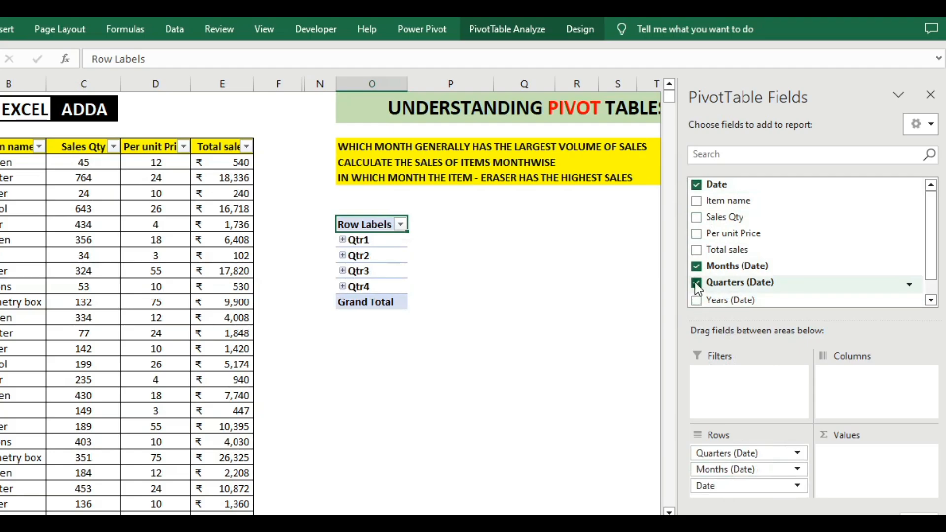
click(696, 283)
click(697, 185)
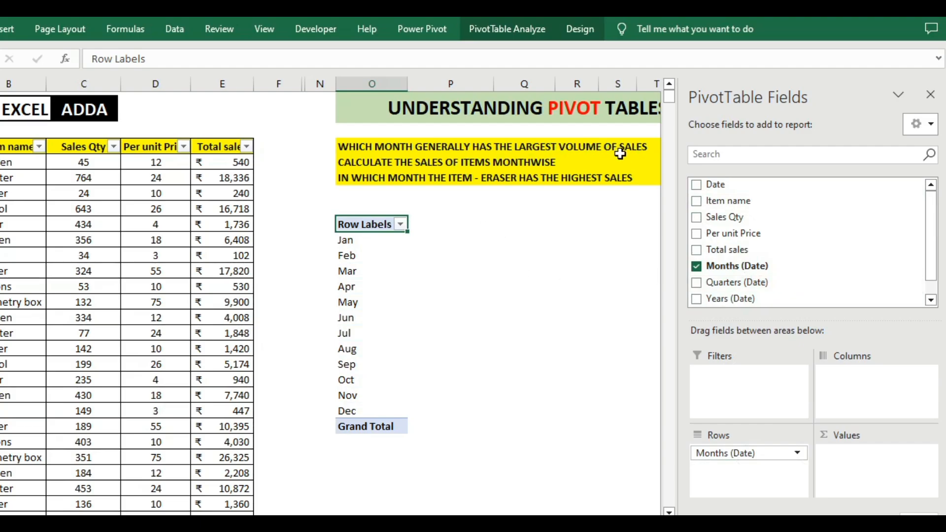
Add Sales Qty as a summed value and sort the months by it from largest to smallest
drag(729, 217, 876, 477)
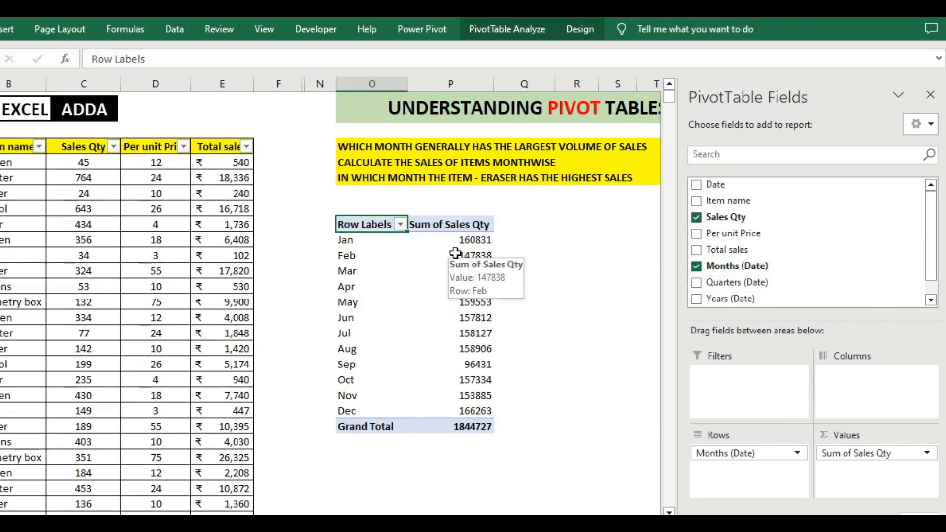
click(469, 240)
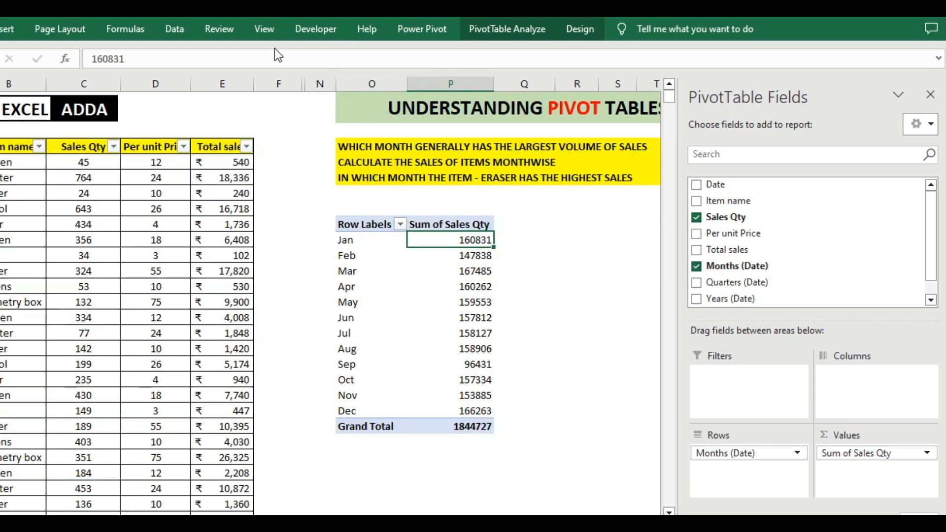
click(161, 27)
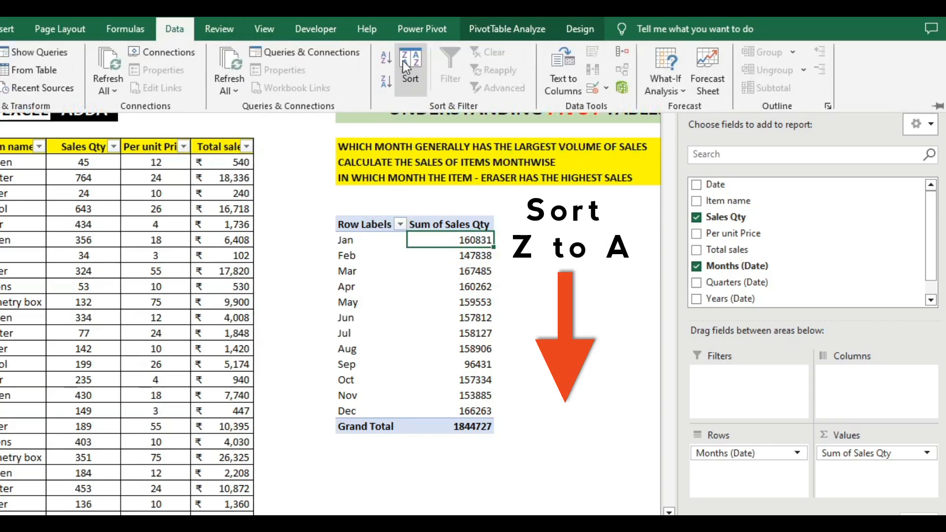
click(386, 80)
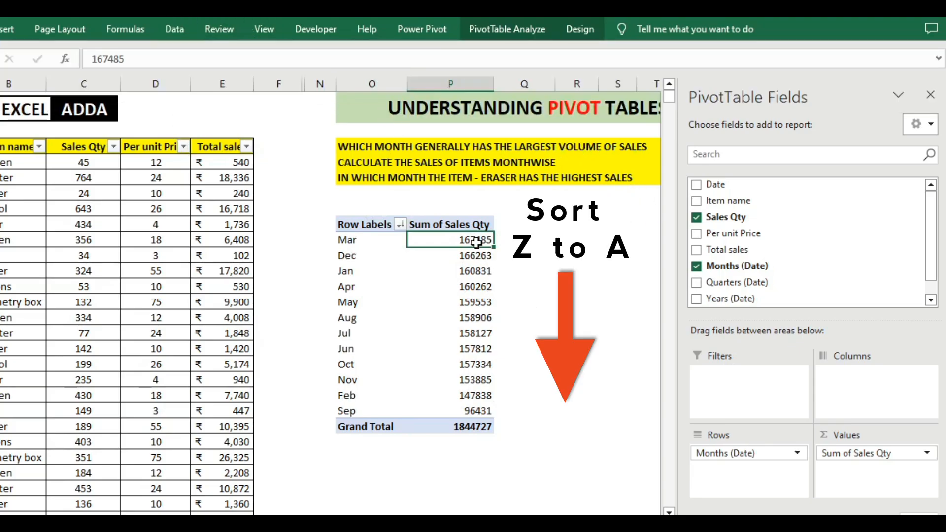
Examine the sorted pivot table for the month with the largest sales volume and read the question on month-wise item sales
click(334, 239)
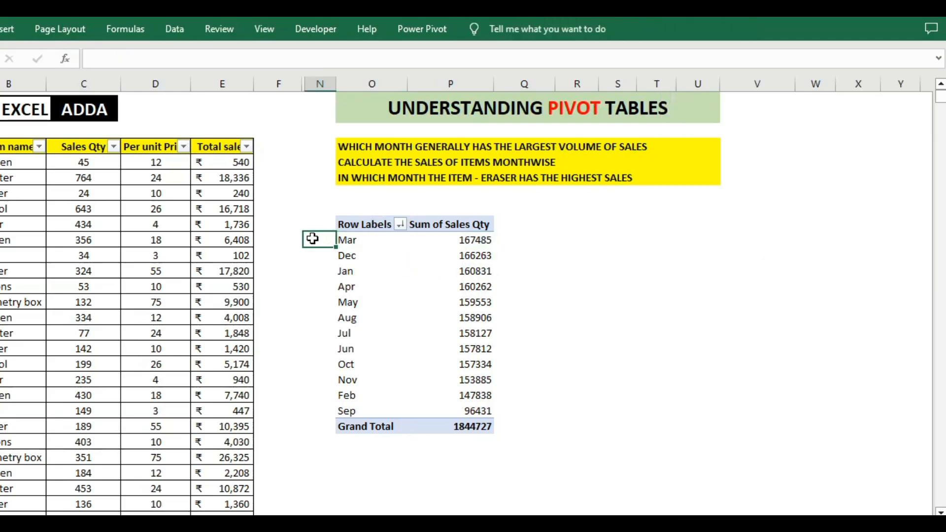
click(332, 241)
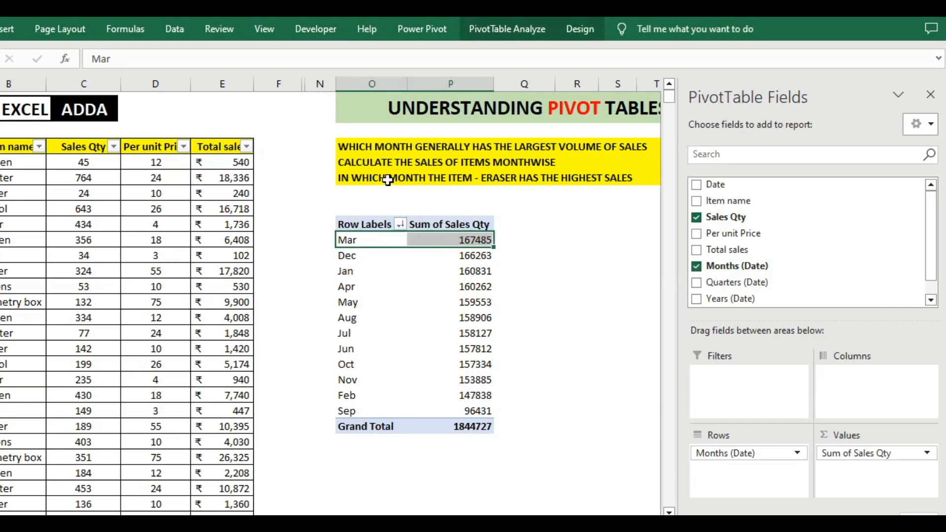
click(330, 144)
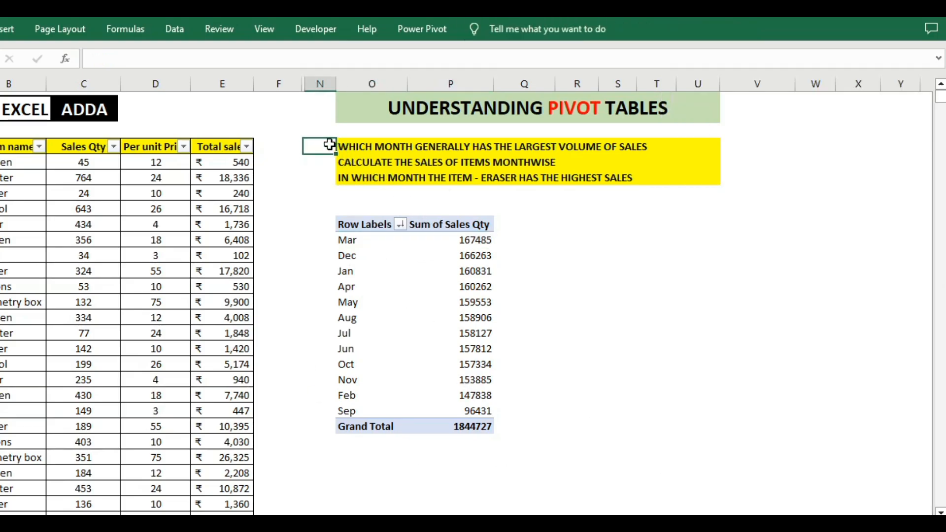
drag(344, 146, 601, 147)
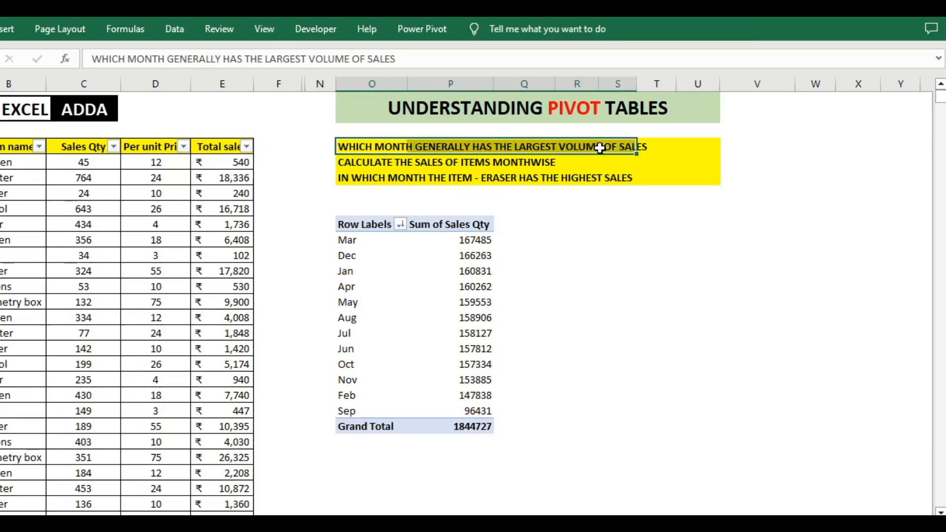
drag(339, 162, 535, 165)
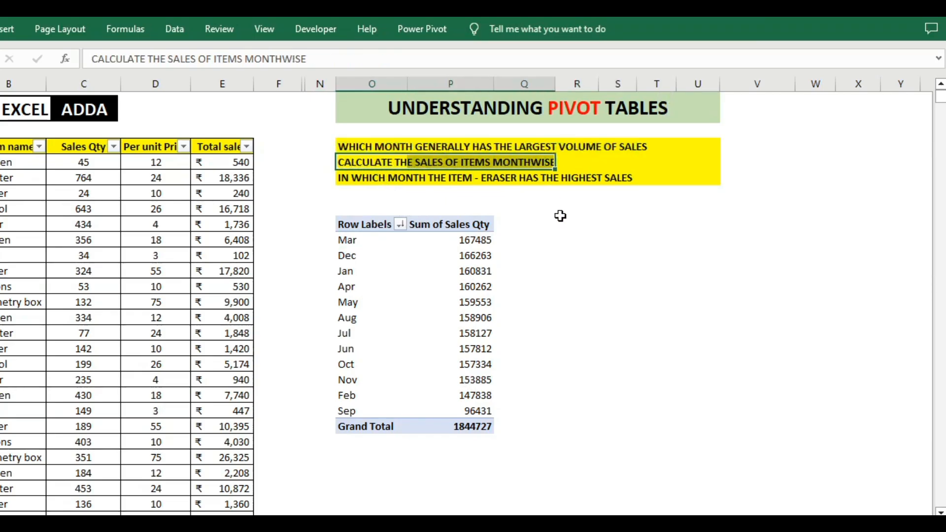
click(487, 240)
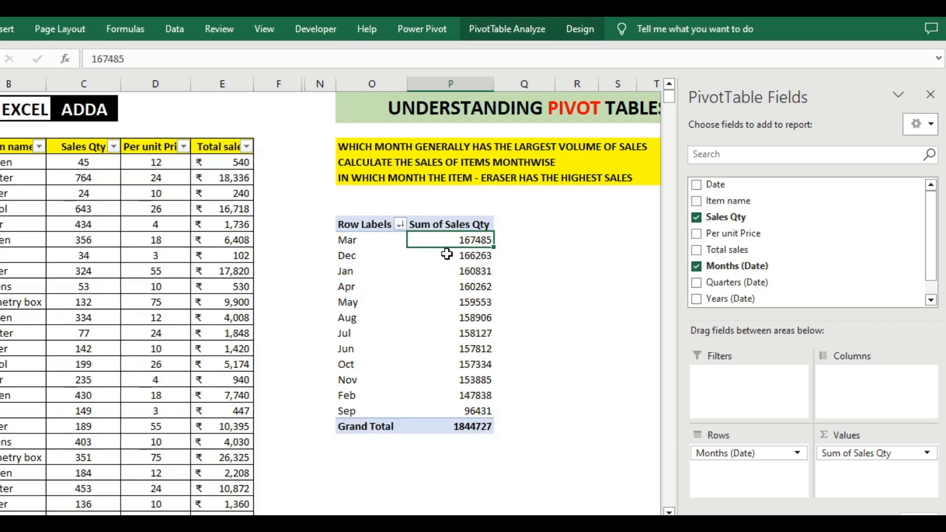
drag(2, 163, 7, 303)
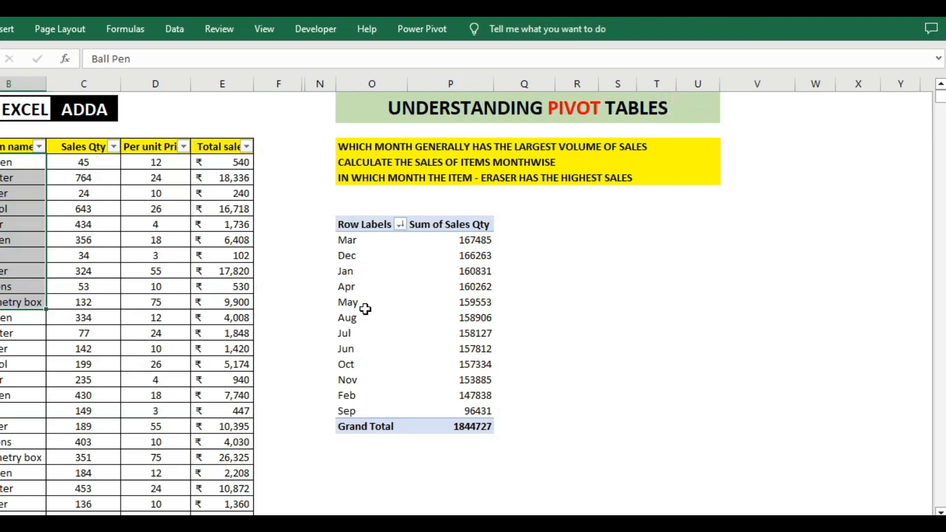
click(355, 162)
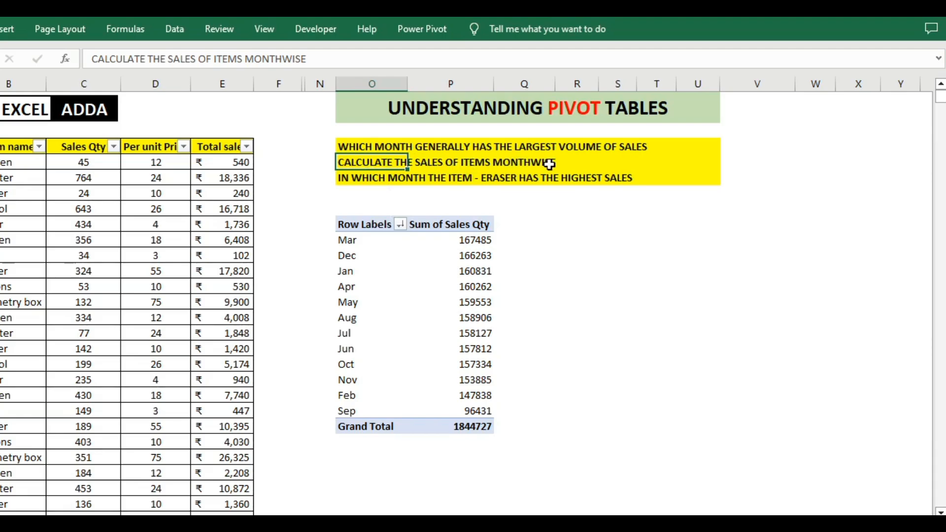
Add Item name to the pivot table's columns to break down the monthly sales quantities by item
click(347, 240)
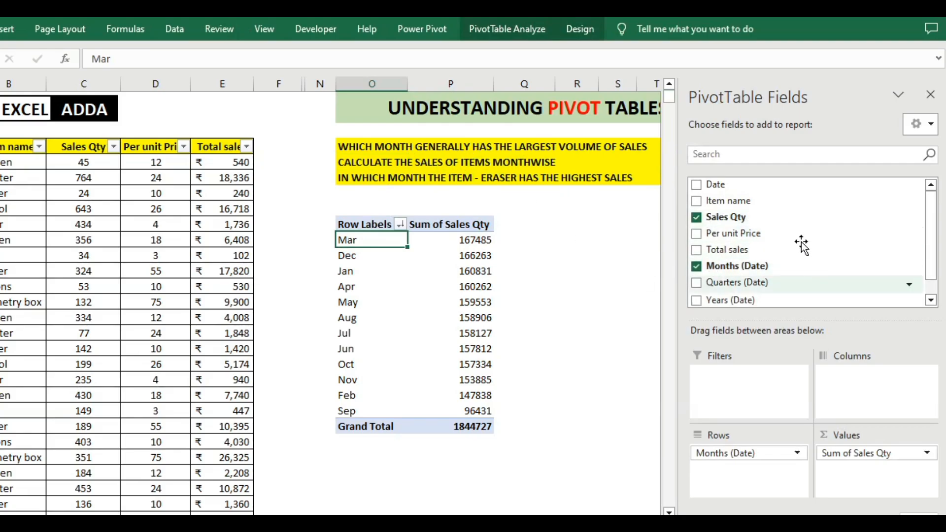
mouse_move(771, 200)
mouse_down()
mouse_move(813, 211)
mouse_move(877, 379)
mouse_move(754, 477)
mouse_move(822, 414)
mouse_move(823, 394)
mouse_up()
drag(499, 525, 509, 525)
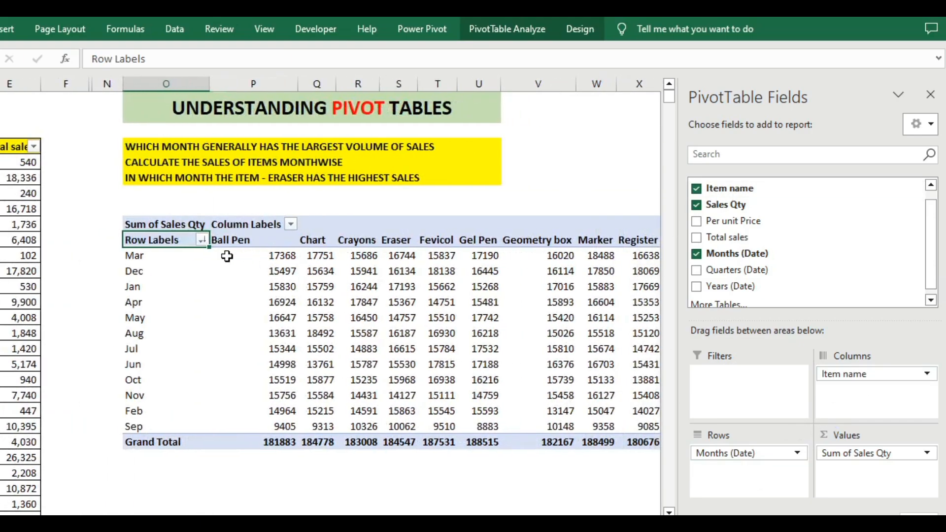
Sort the pivot table's months in ascending calendar order and check the Ball Pen sales quantities month by month
drag(478, 523, 464, 523)
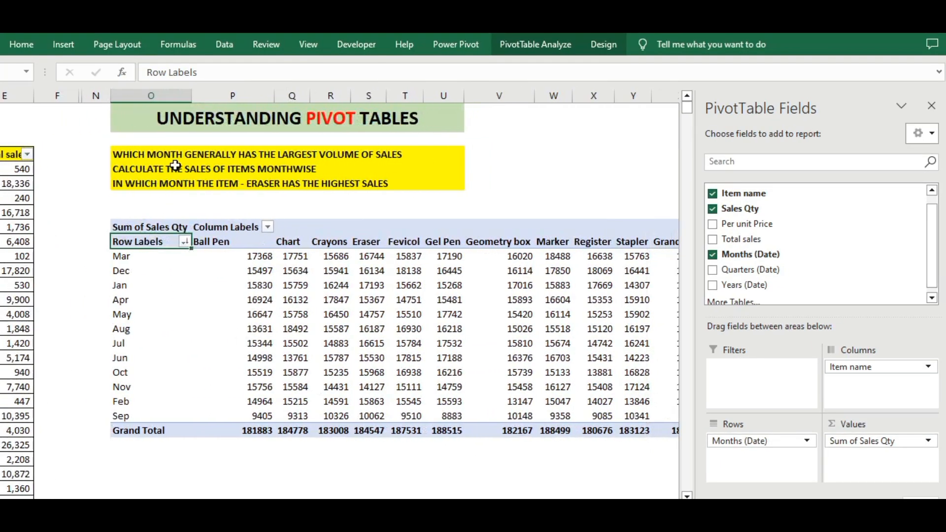
click(217, 245)
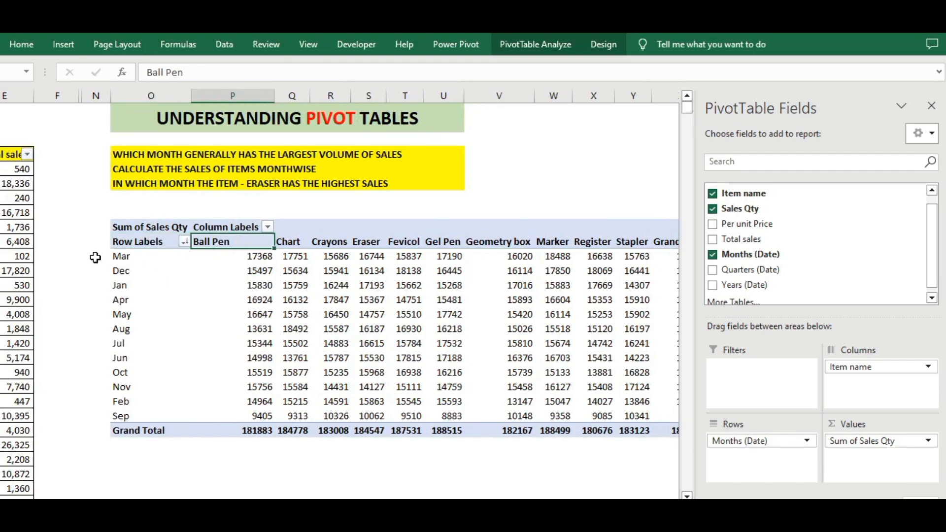
click(123, 256)
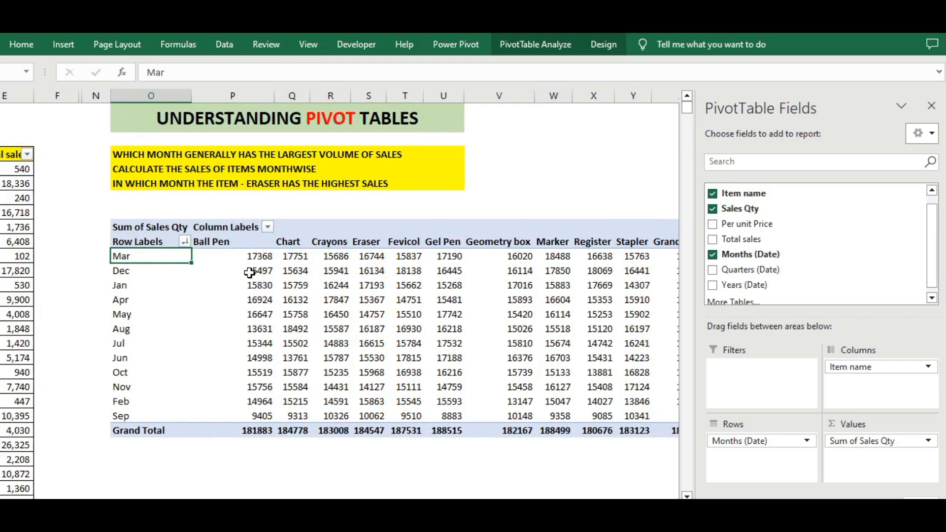
click(225, 44)
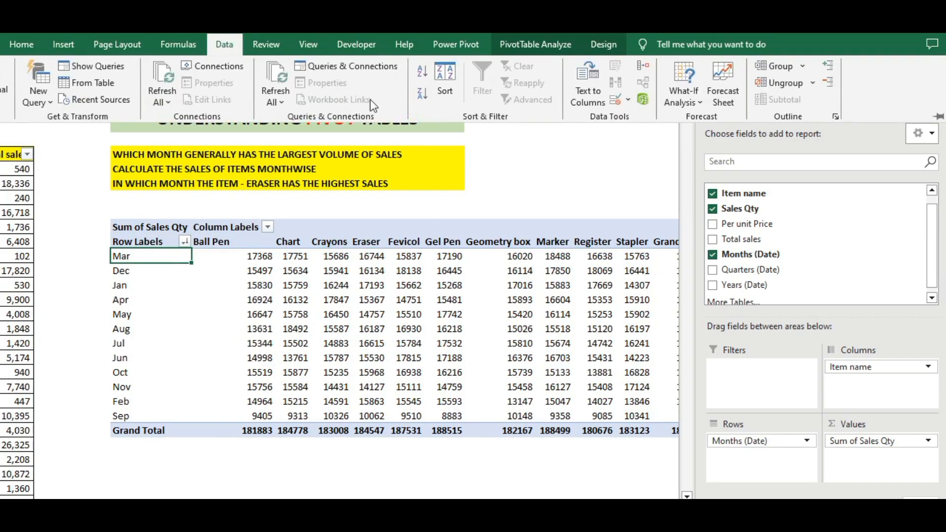
click(421, 72)
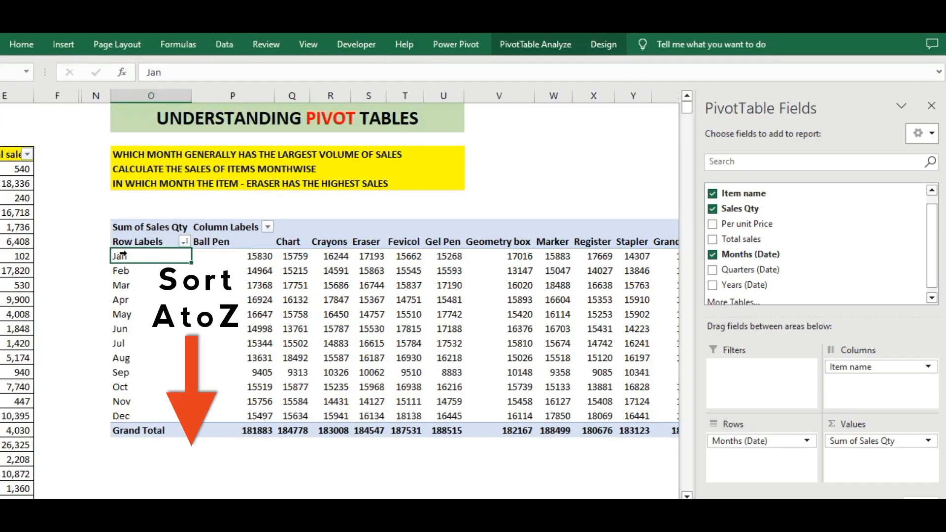
click(263, 257)
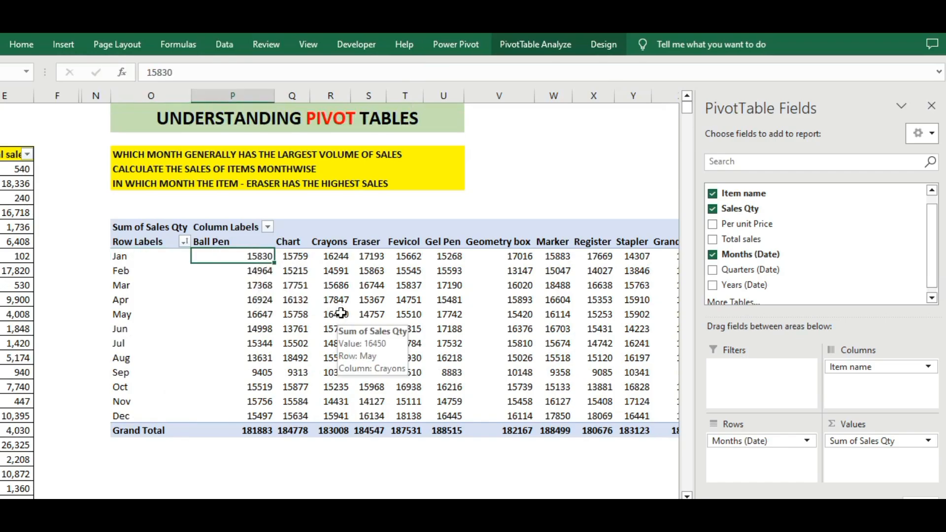
click(259, 272)
key(Down)
key(Down)
key(Down)
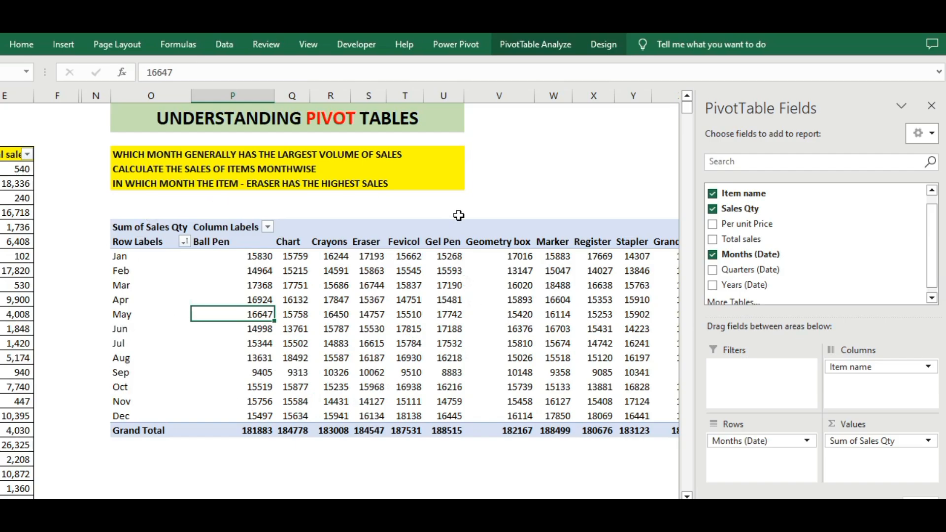
Swap the pivot table's layout so Item name is in the rows and Months (Date) is in the columns
drag(860, 367, 867, 394)
scroll(211, 262, left, 3)
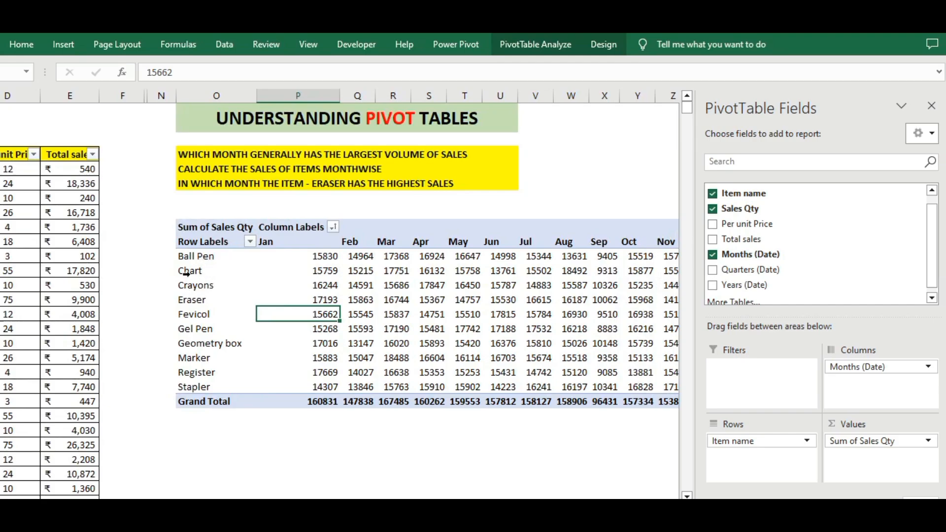
click(190, 271)
drag(285, 241, 629, 240)
drag(567, 510, 598, 510)
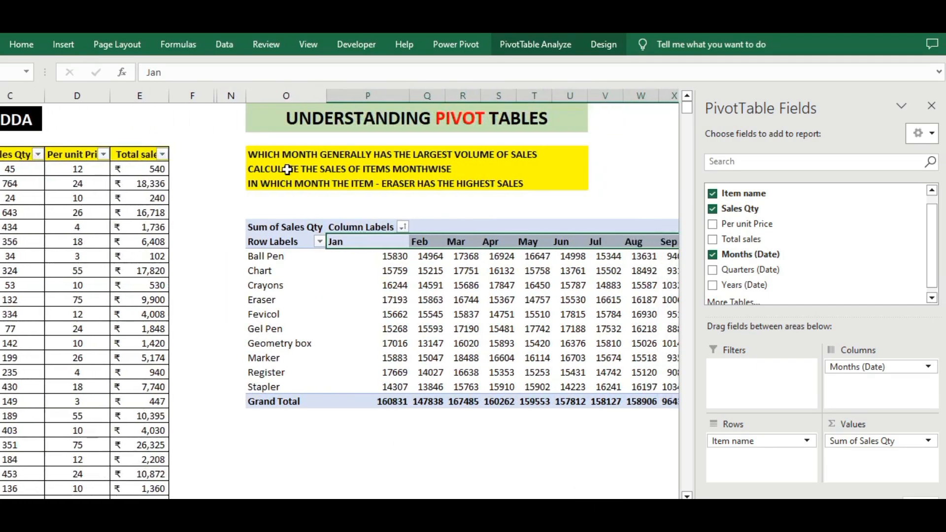
Check Eraser's row against the third question and return Item name to the columns and Months (Date) to the rows
click(255, 183)
click(232, 185)
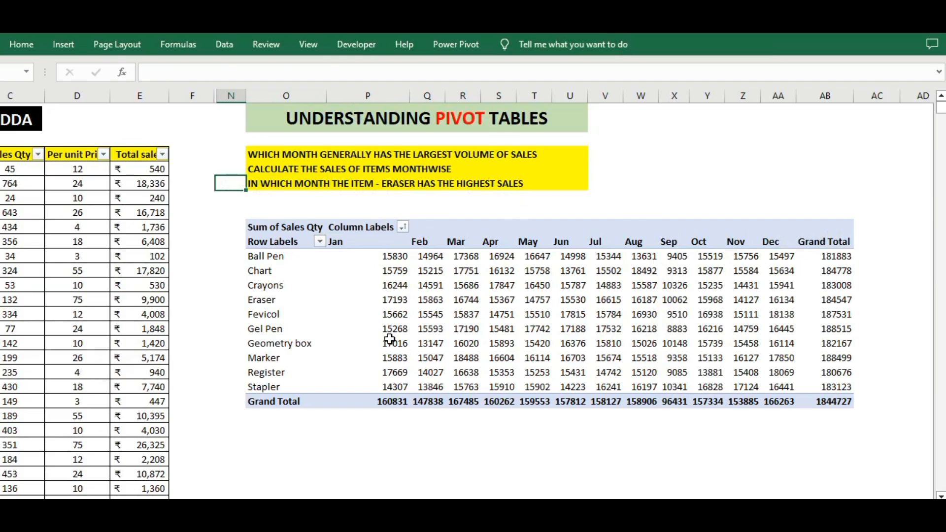
click(265, 301)
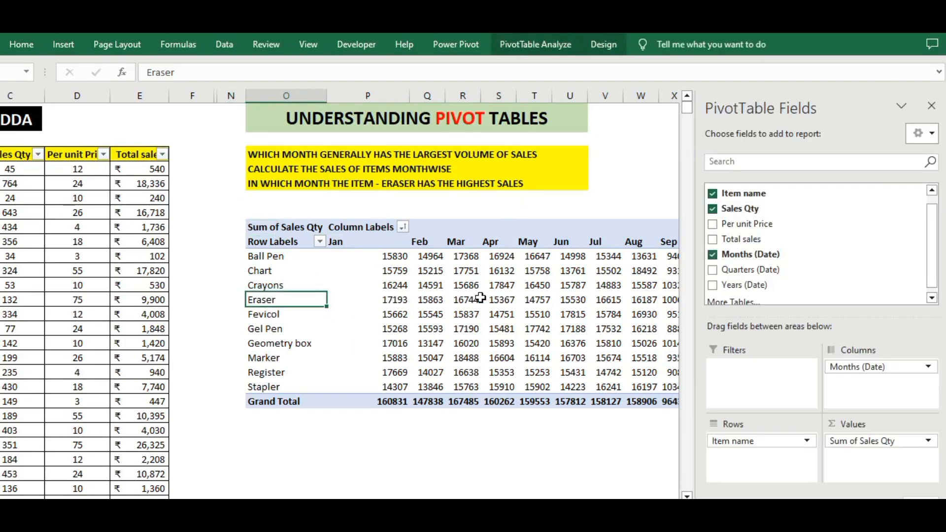
mouse_move(643, 300)
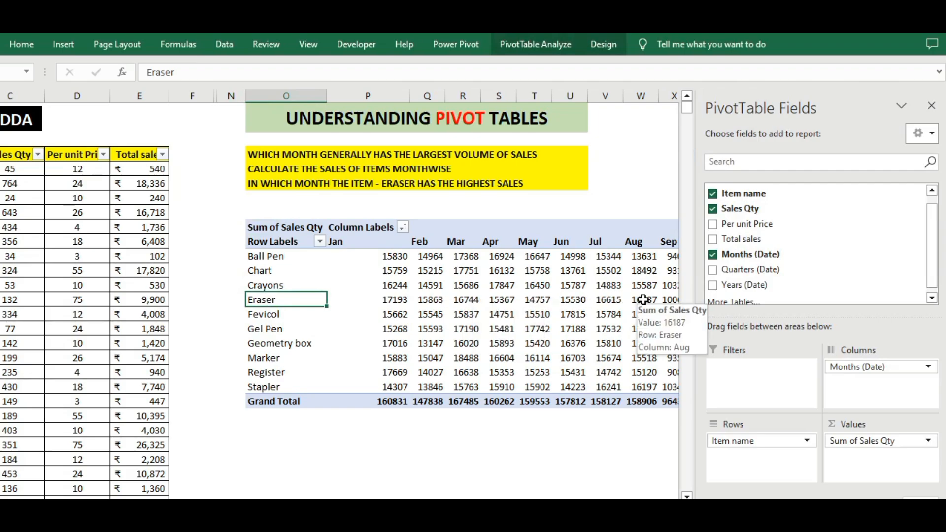
click(389, 300)
mouse_move(419, 303)
mouse_down()
mouse_move(702, 301)
mouse_move(327, 304)
mouse_up()
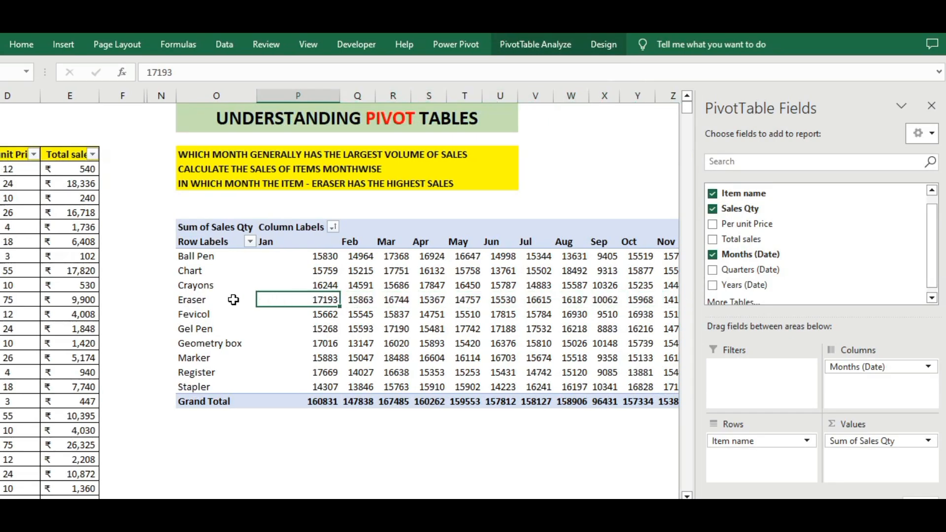
click(206, 300)
mouse_move(863, 372)
mouse_down()
mouse_move(733, 467)
mouse_move(794, 439)
mouse_move(840, 387)
mouse_move(855, 385)
mouse_up()
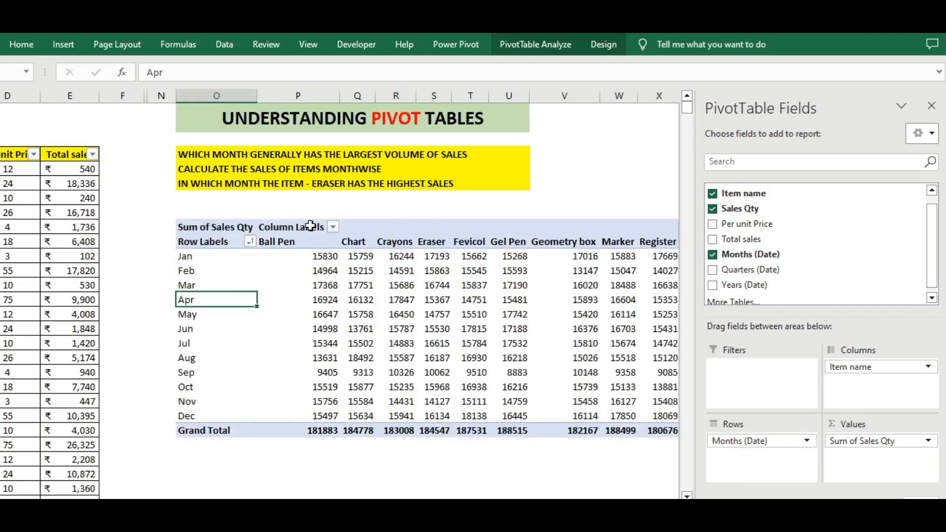
Filter the pivot table's column labels to show only Eraser
click(333, 227)
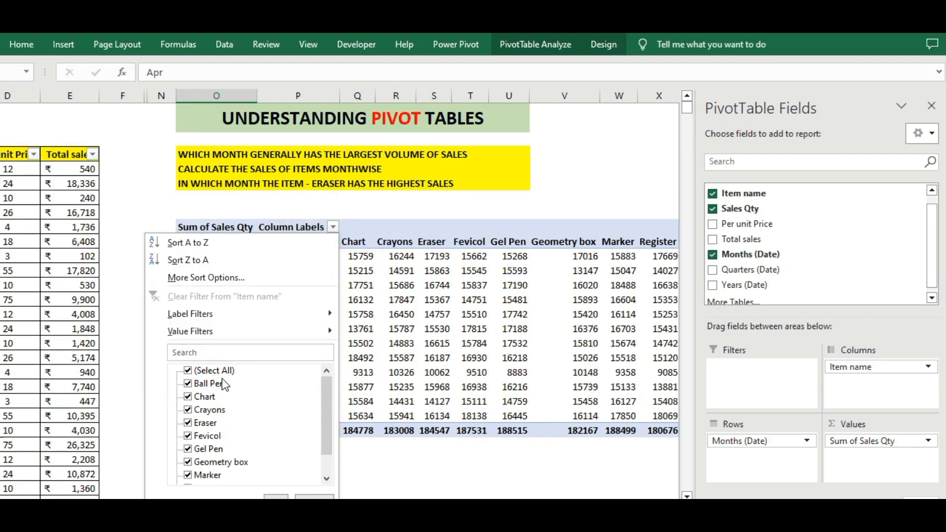
click(218, 374)
click(193, 375)
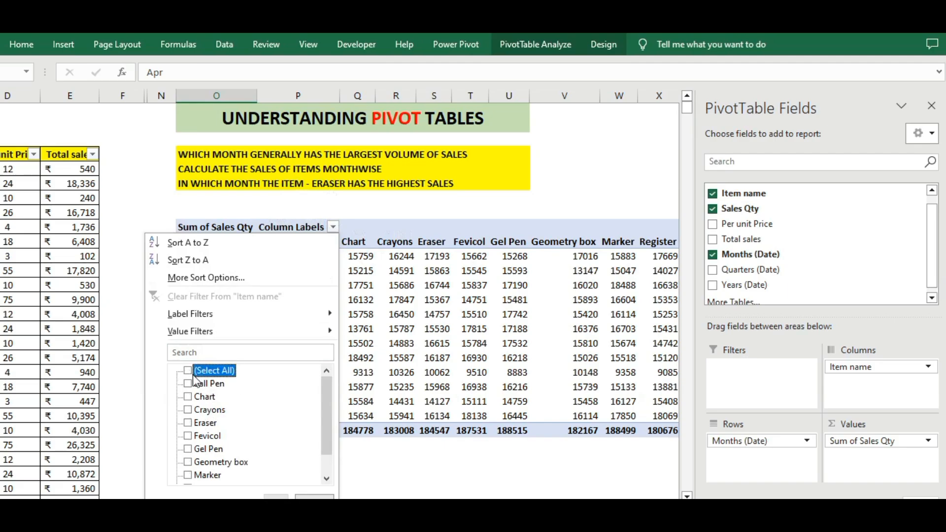
click(188, 423)
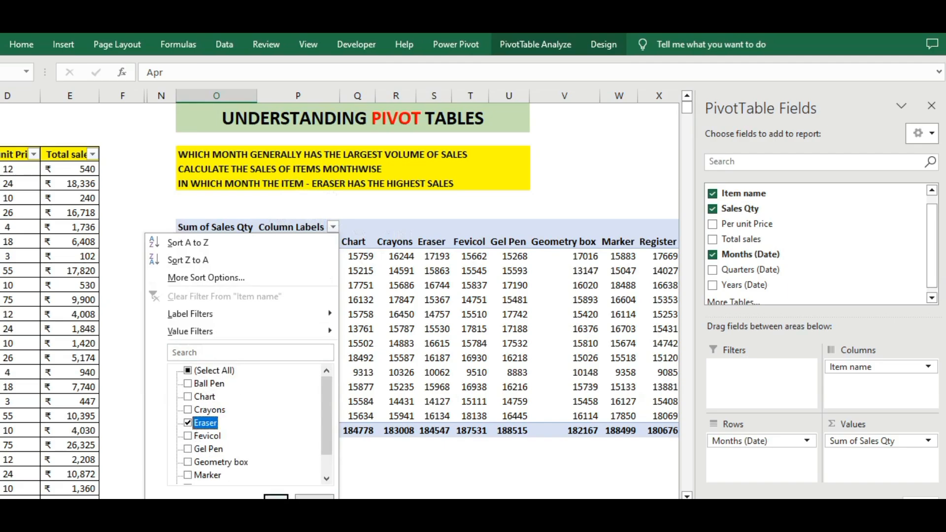
click(276, 502)
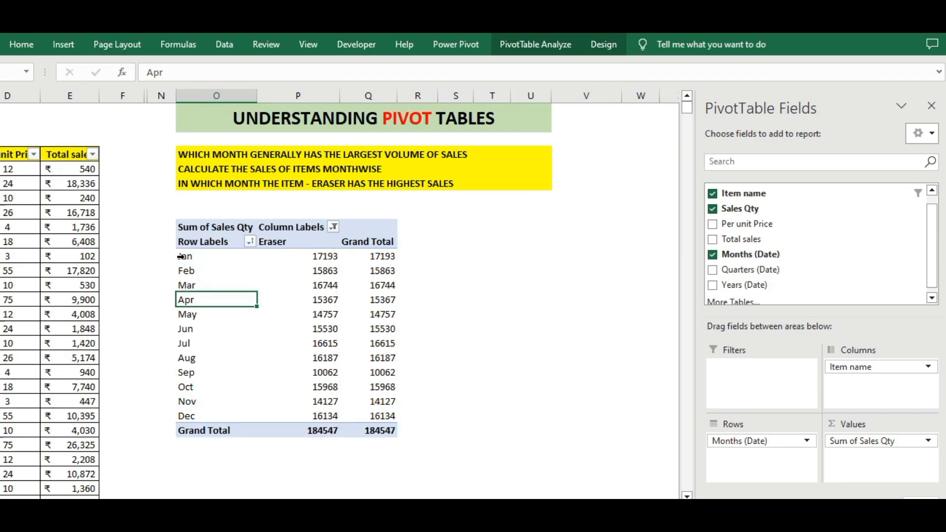
Sort the months by Eraser's sales quantity from largest to smallest and review the sorted values
click(333, 258)
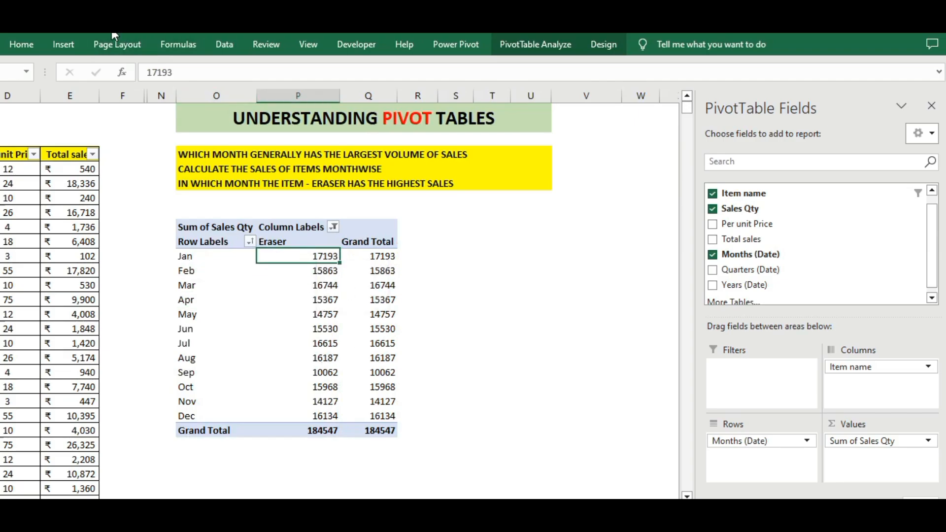
click(225, 44)
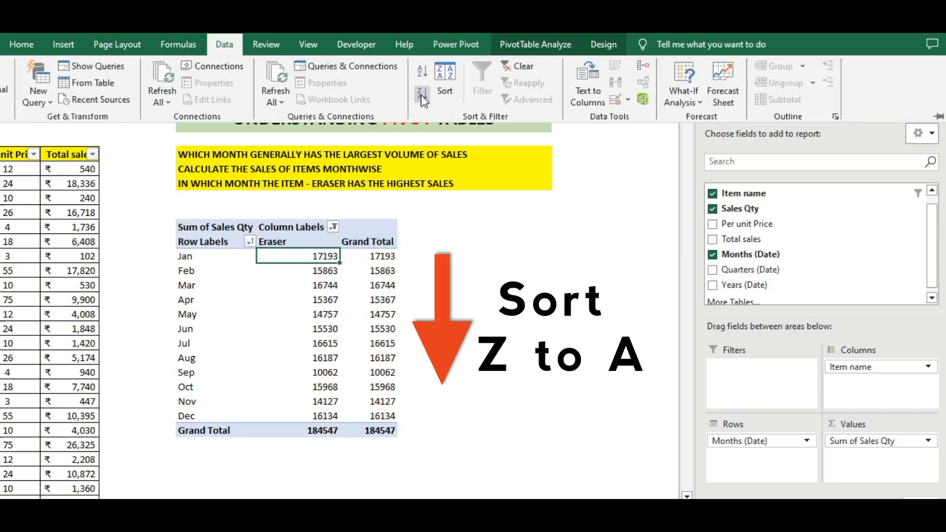
click(422, 96)
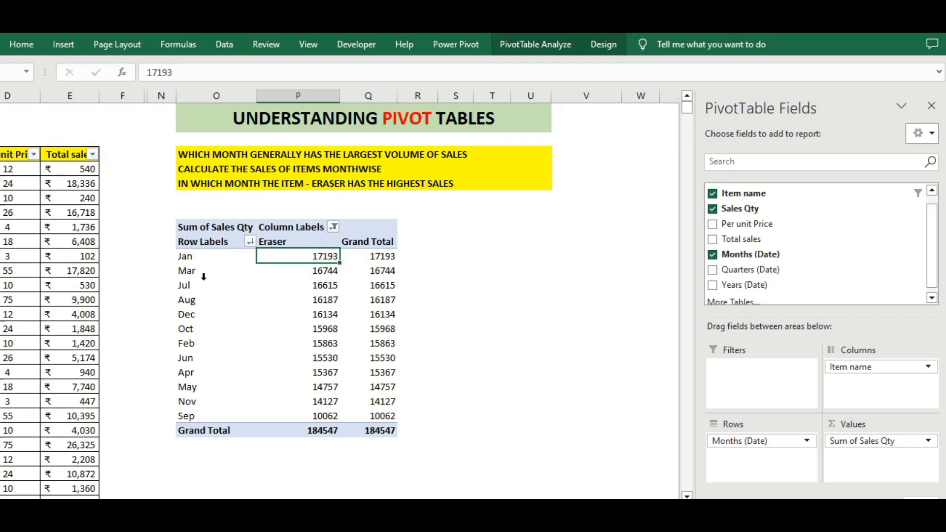
mouse_move(331, 256)
mouse_down()
mouse_move(316, 300)
mouse_move(316, 373)
mouse_move(329, 417)
mouse_up()
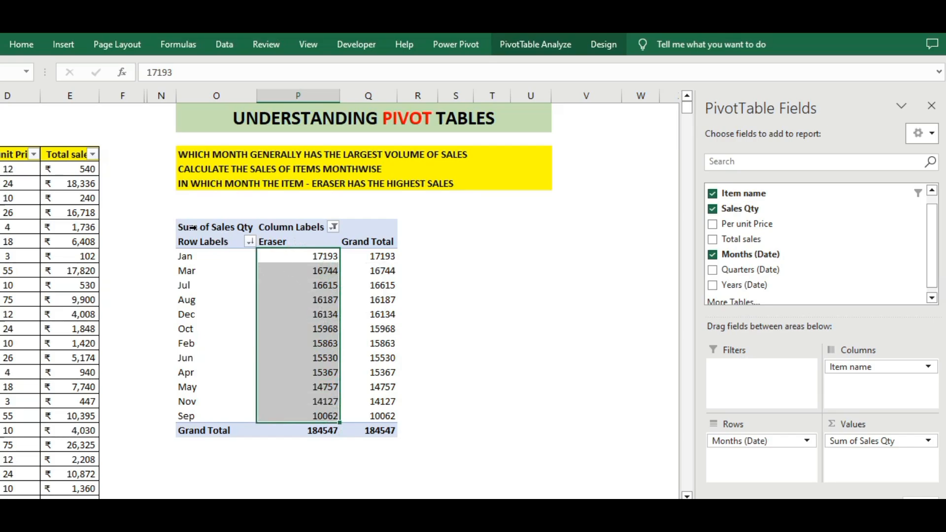
mouse_move(169, 209)
mouse_down()
mouse_move(423, 273)
mouse_move(386, 490)
mouse_move(413, 455)
mouse_up()
click(493, 242)
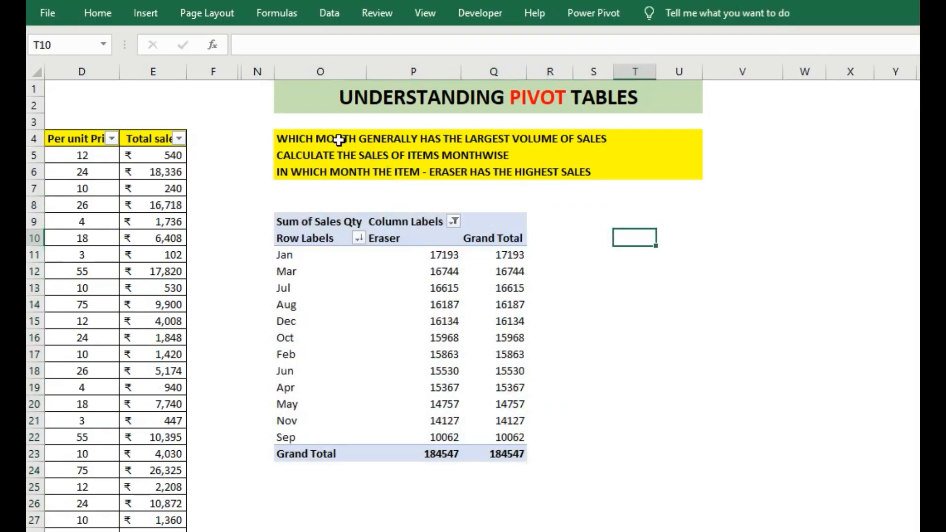
Review the three questions and the extent of the source data, from its first record to its last and back
drag(266, 133, 267, 174)
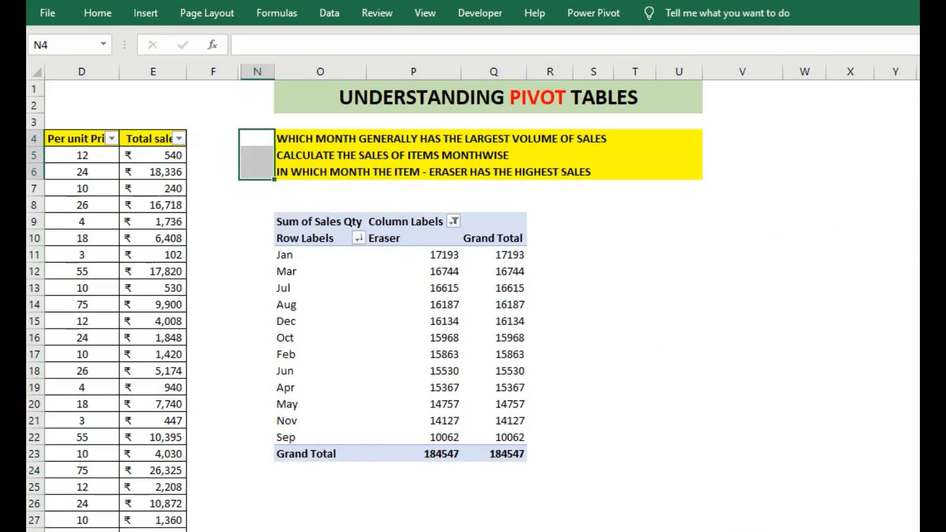
scroll(482, 298, left, 3)
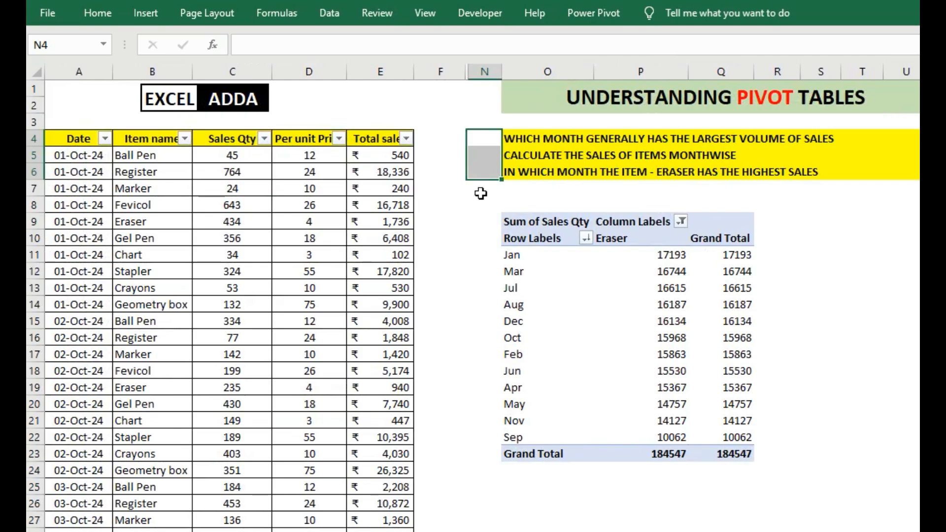
click(91, 155)
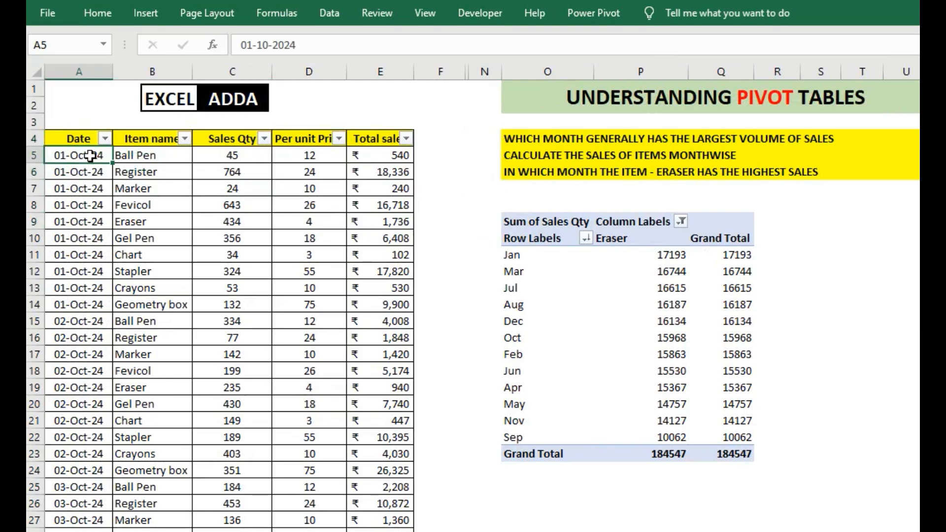
key(ctrl+Down)
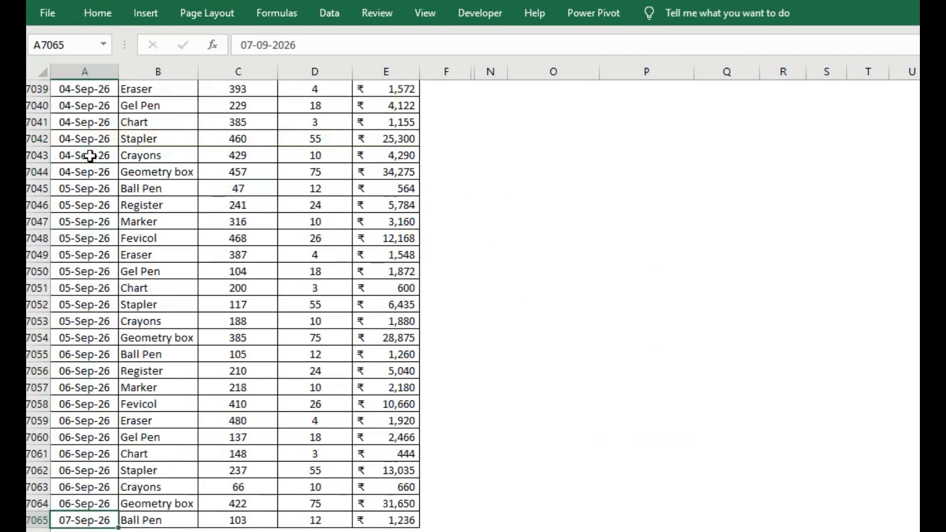
key(ctrl+Up)
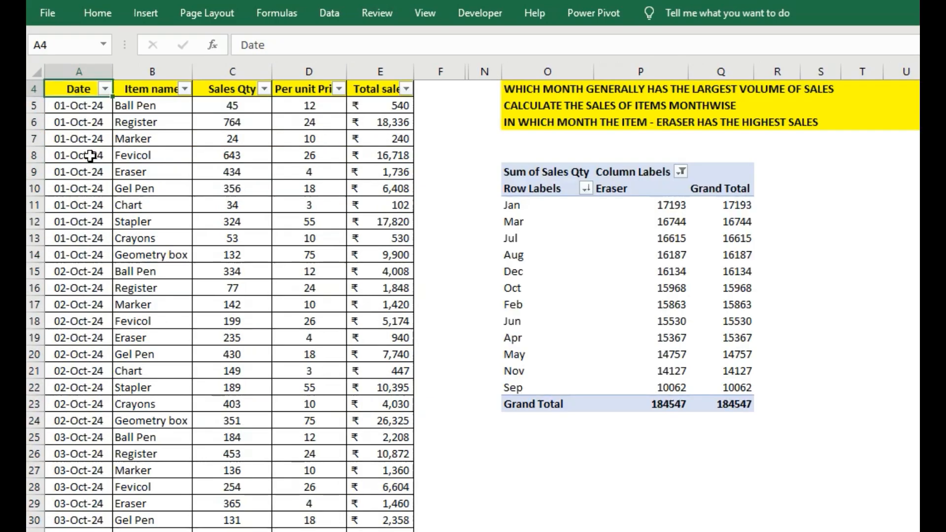
key(ctrl+Up)
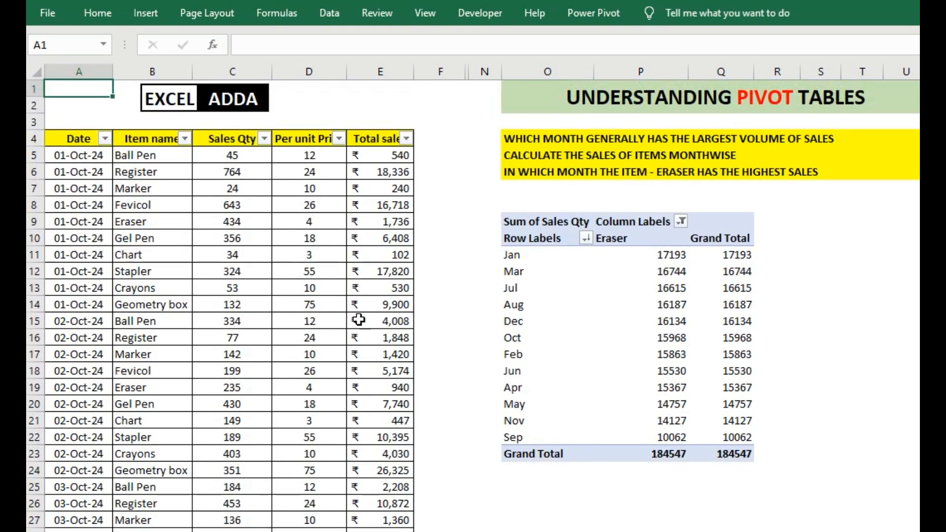
Unhide the columns between F and N to view the earlier questions and their pivot tables
drag(441, 72, 476, 68)
right_click(476, 69)
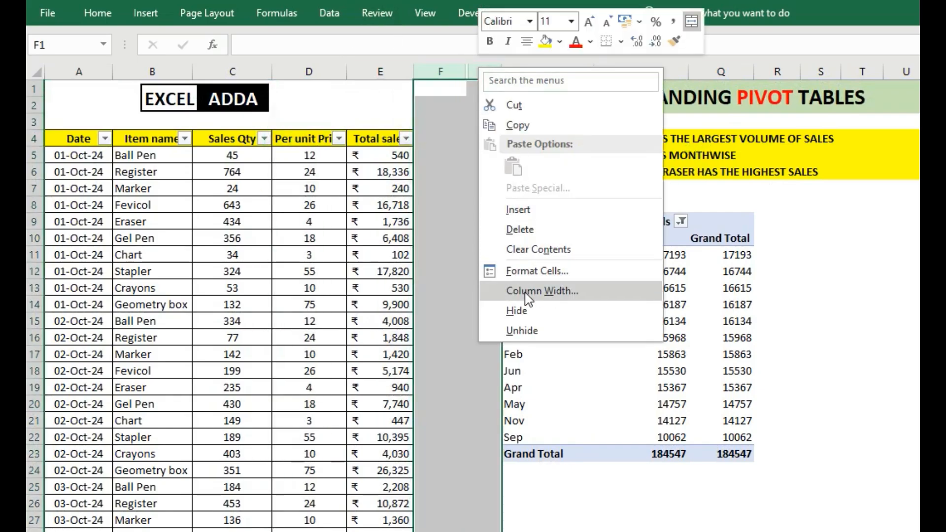
click(523, 331)
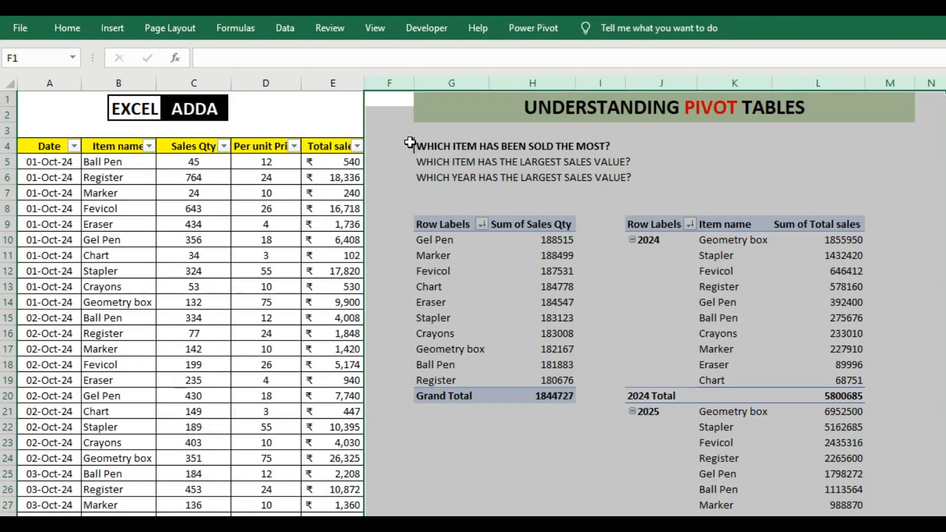
drag(411, 143, 562, 193)
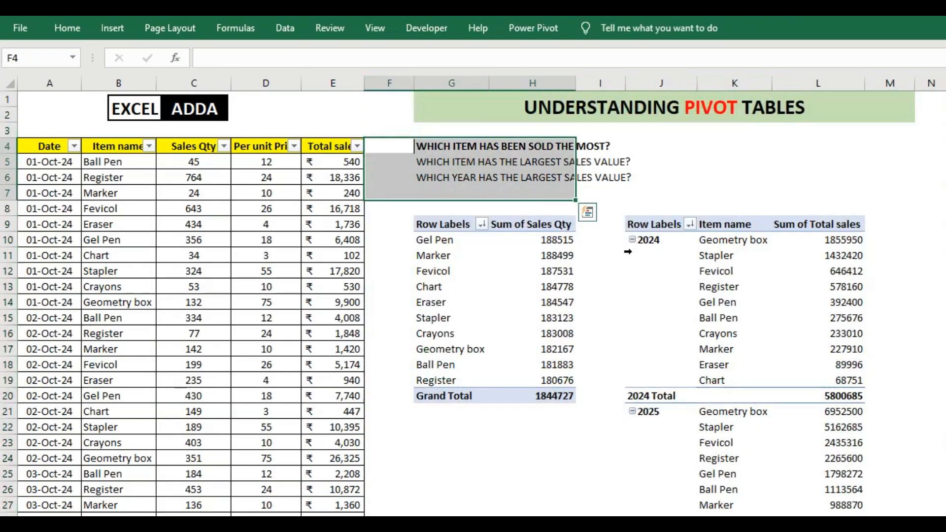
click(532, 443)
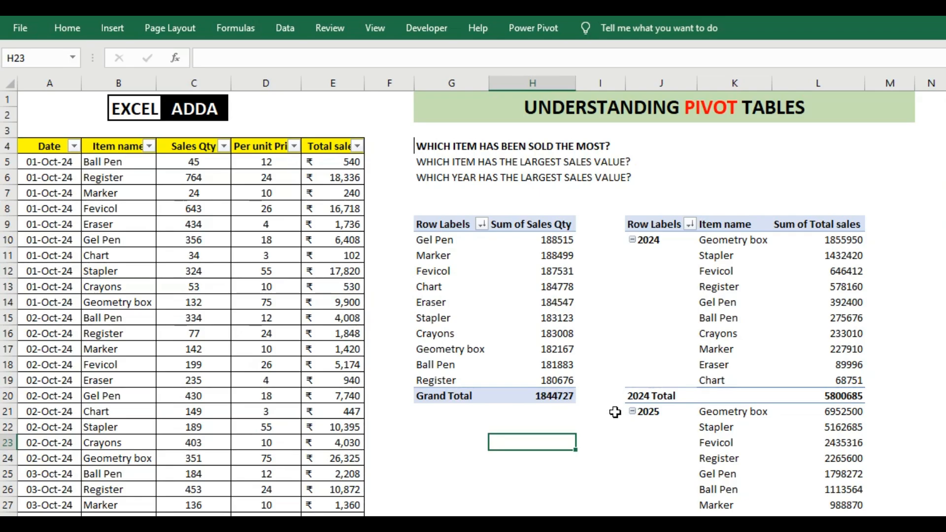
Hide columns G to M, which hold the earlier questions and pivot tables
drag(890, 82, 465, 79)
right_click(464, 79)
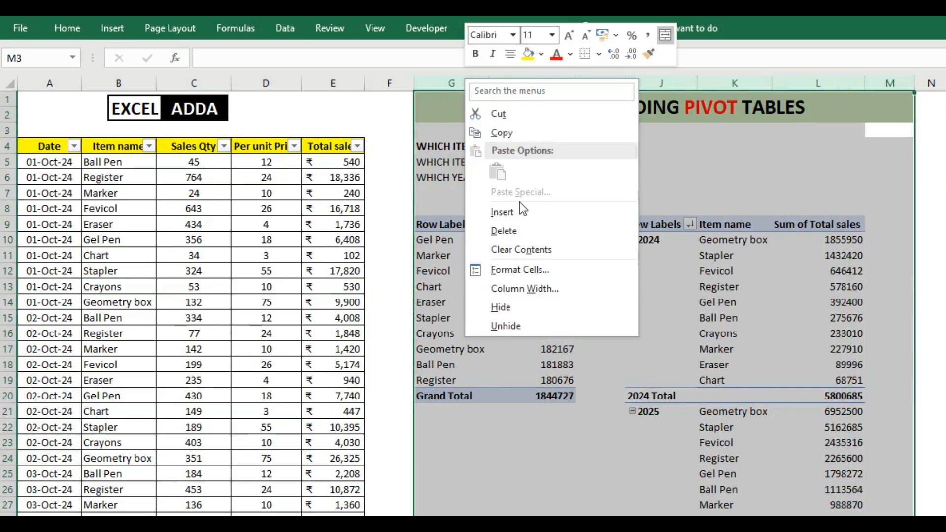
click(540, 307)
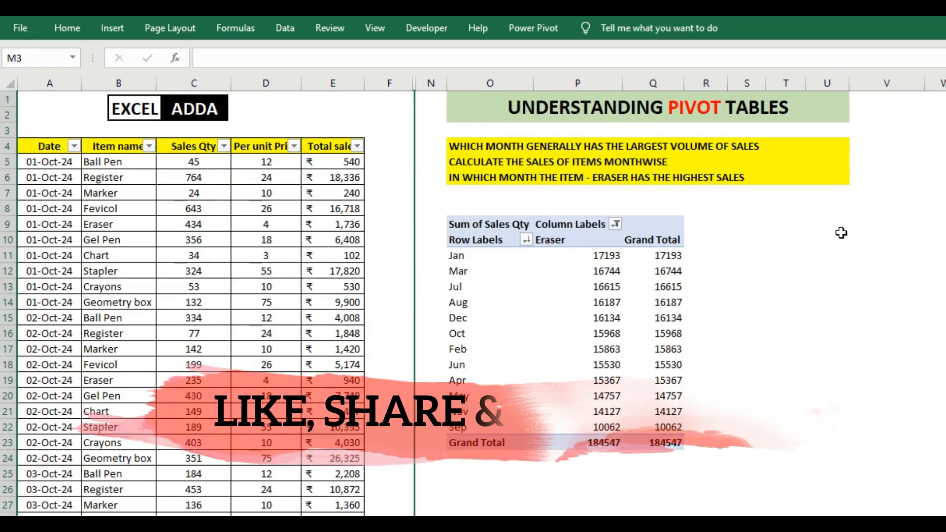
click(799, 239)
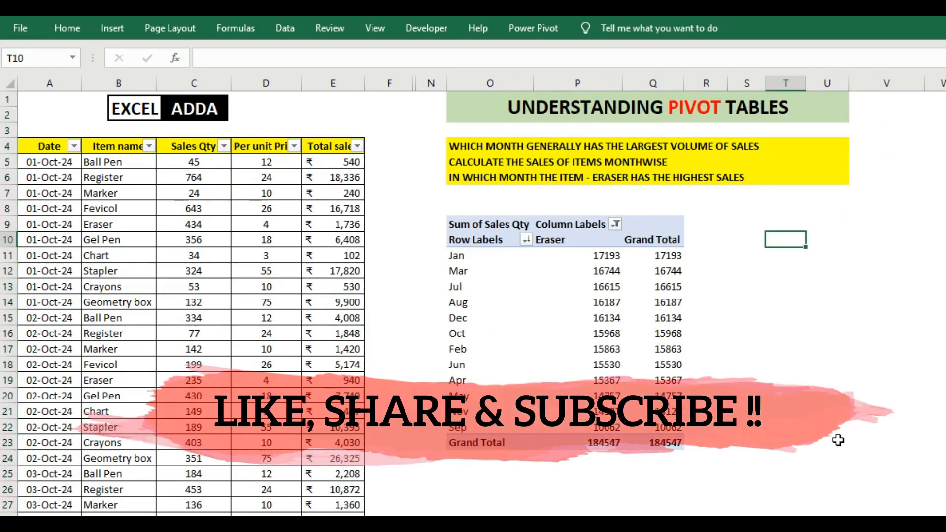